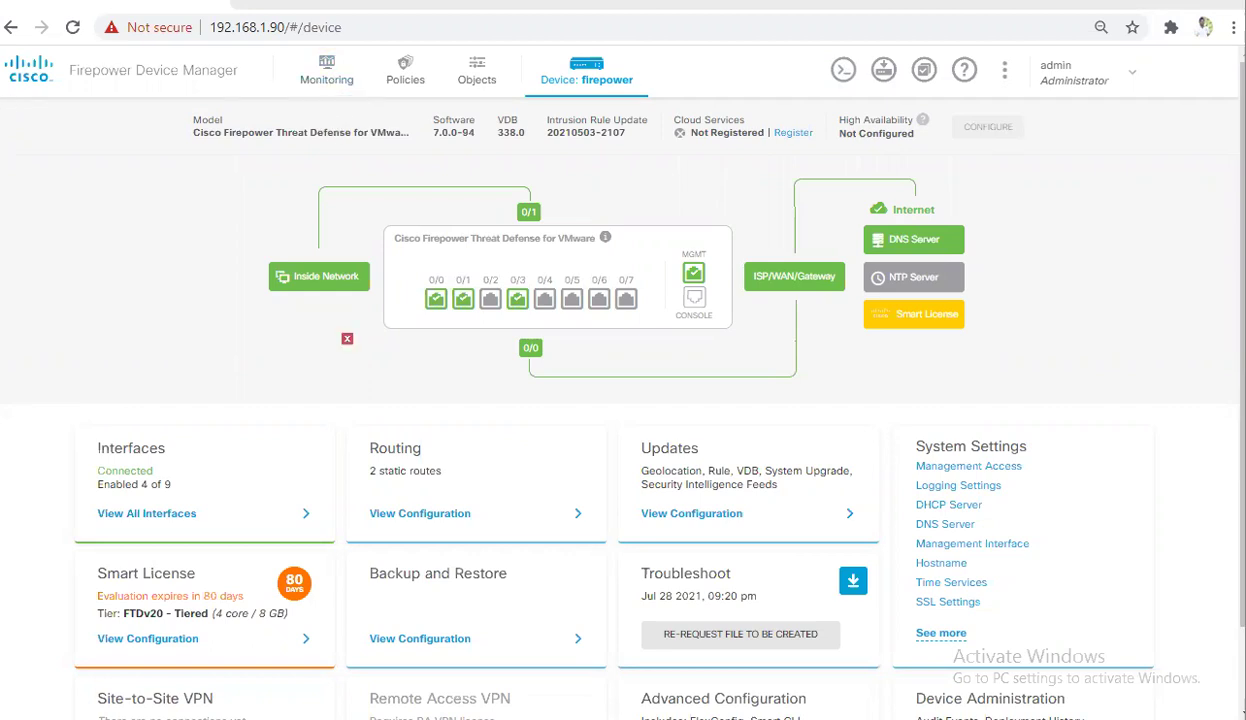
# Check the Kali VM's public IP on ipchicken.com in a new Firefox tab, then minimize VMware
pyautogui.hotkey('alt', 'Tab')
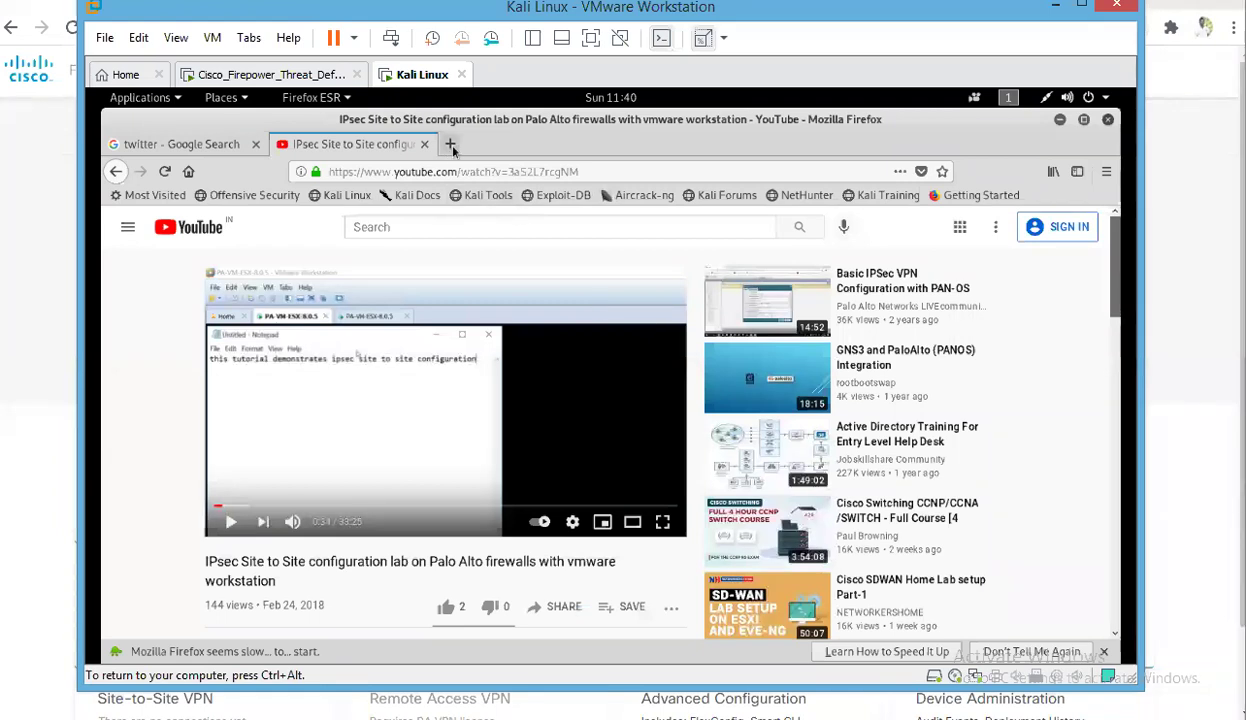
pyautogui.click(451, 146)
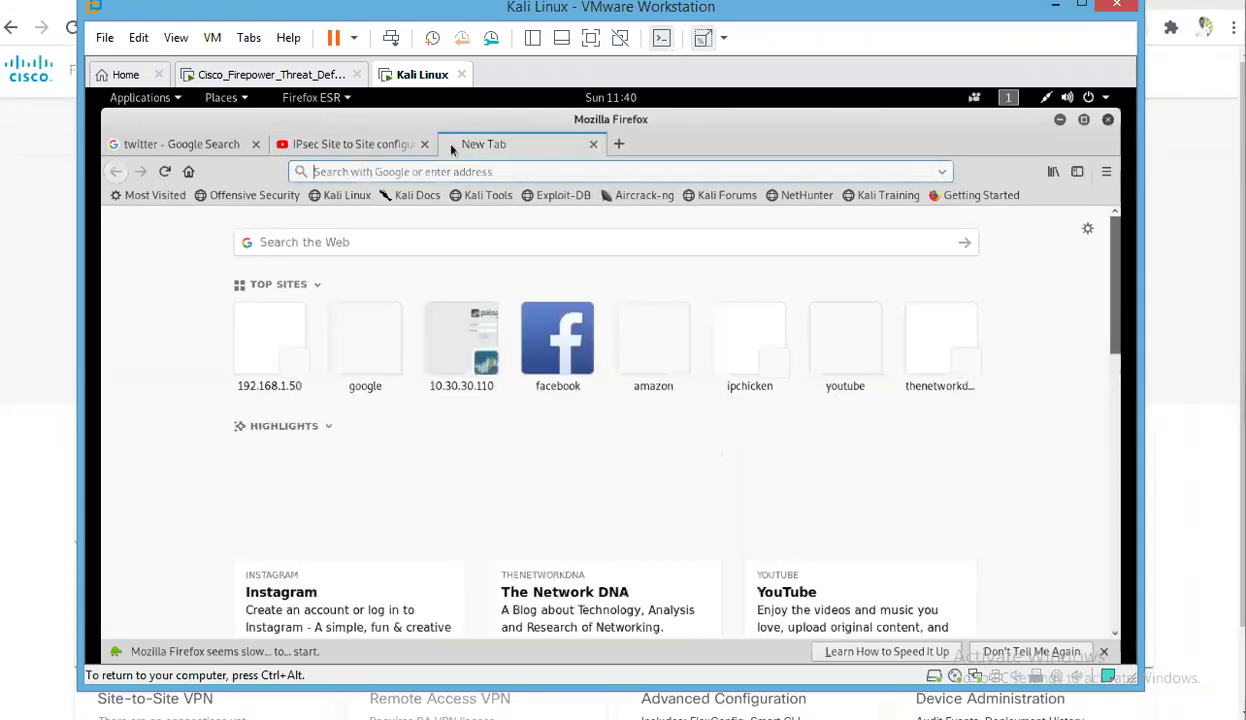
pyautogui.click(755, 337)
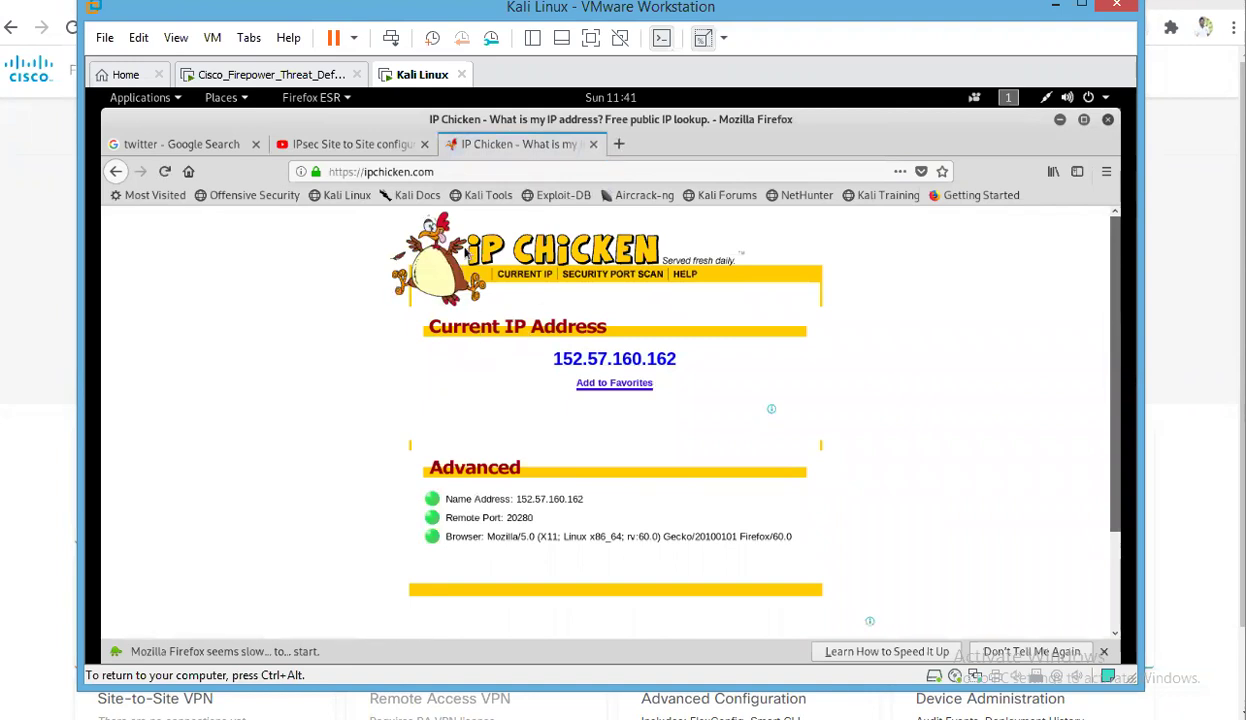
pyautogui.click(1053, 10)
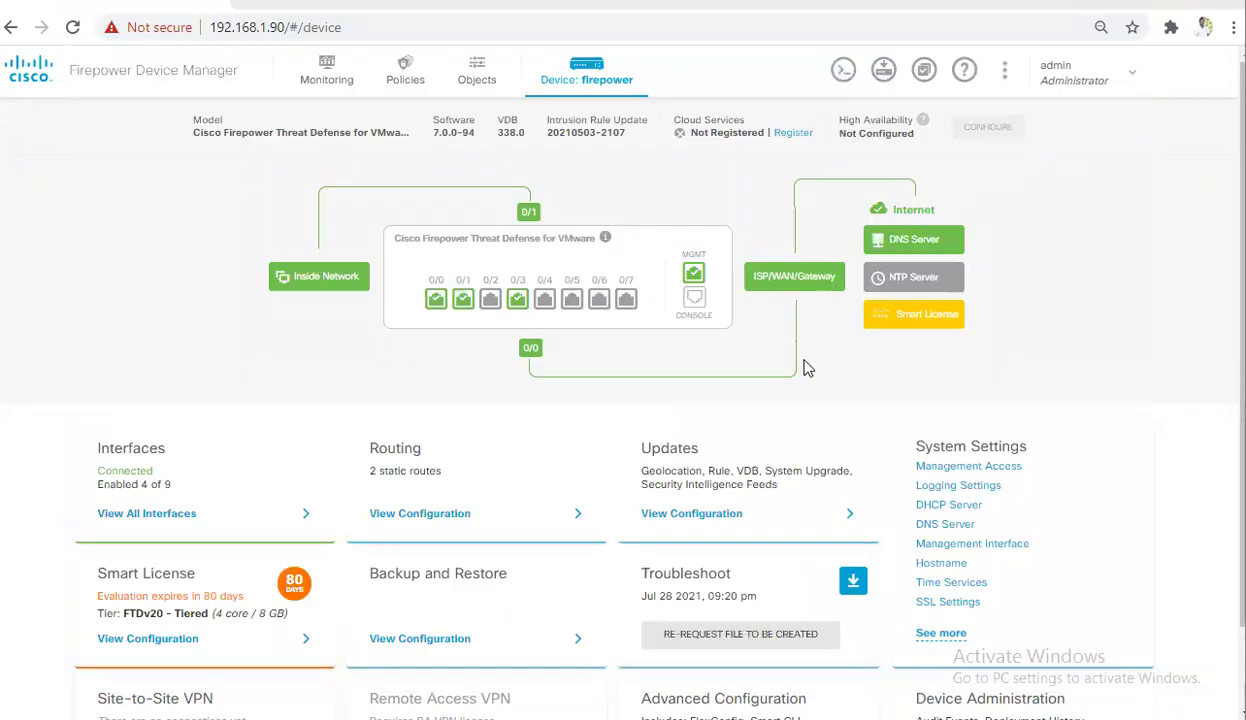
# Go to Monitoring and open the Events page in the sidebar
pyautogui.click(320, 73)
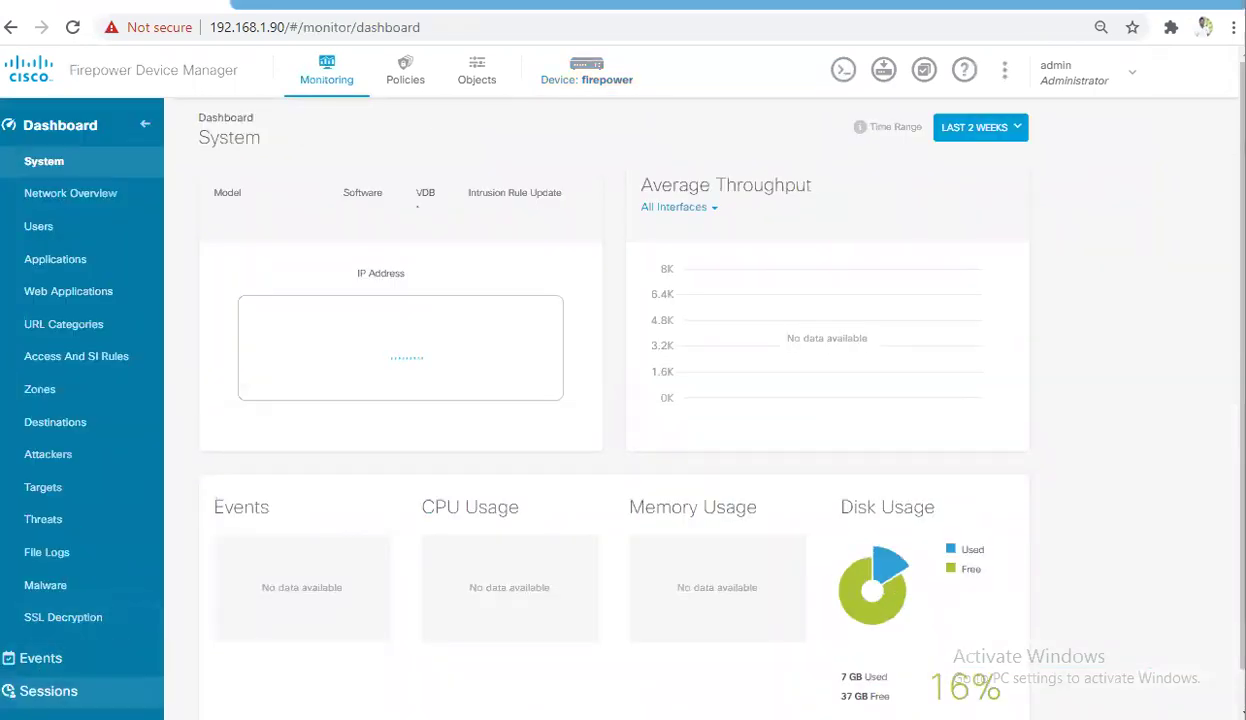
pyautogui.click(46, 661)
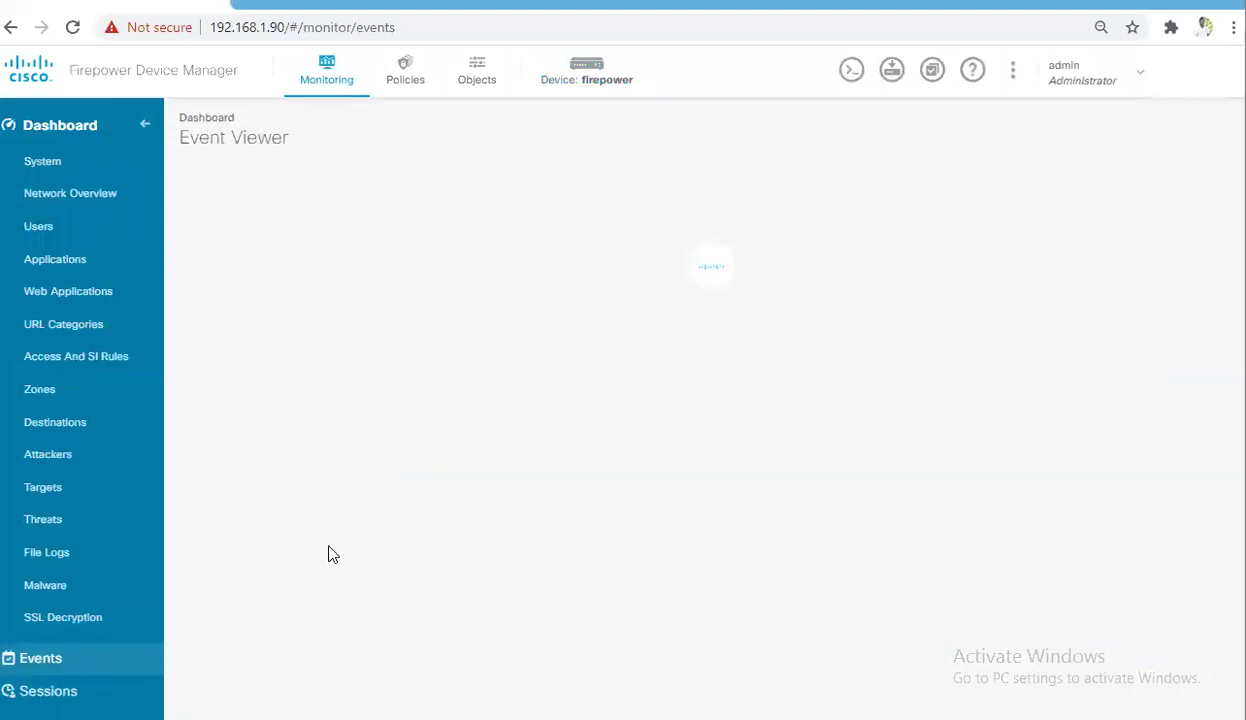
# Restore the Kali VM and load amazon.in in a new Firefox tab to generate traffic
pyautogui.click(44, 662)
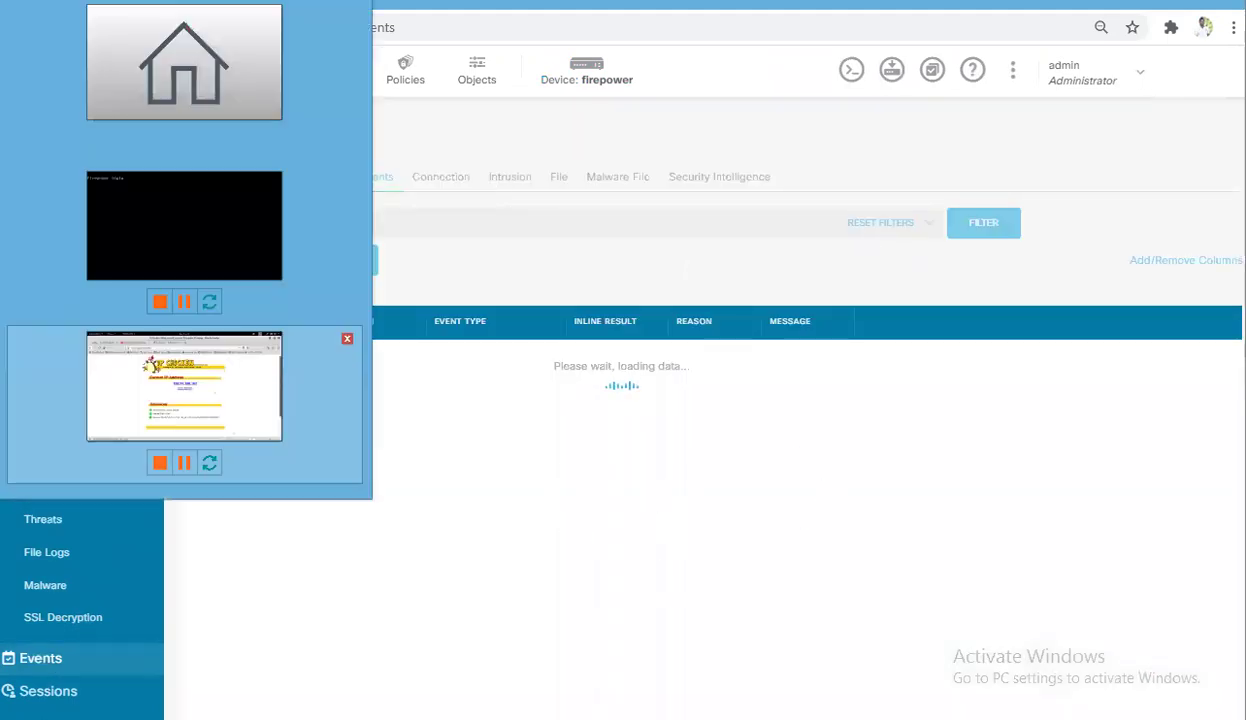
pyautogui.click(184, 388)
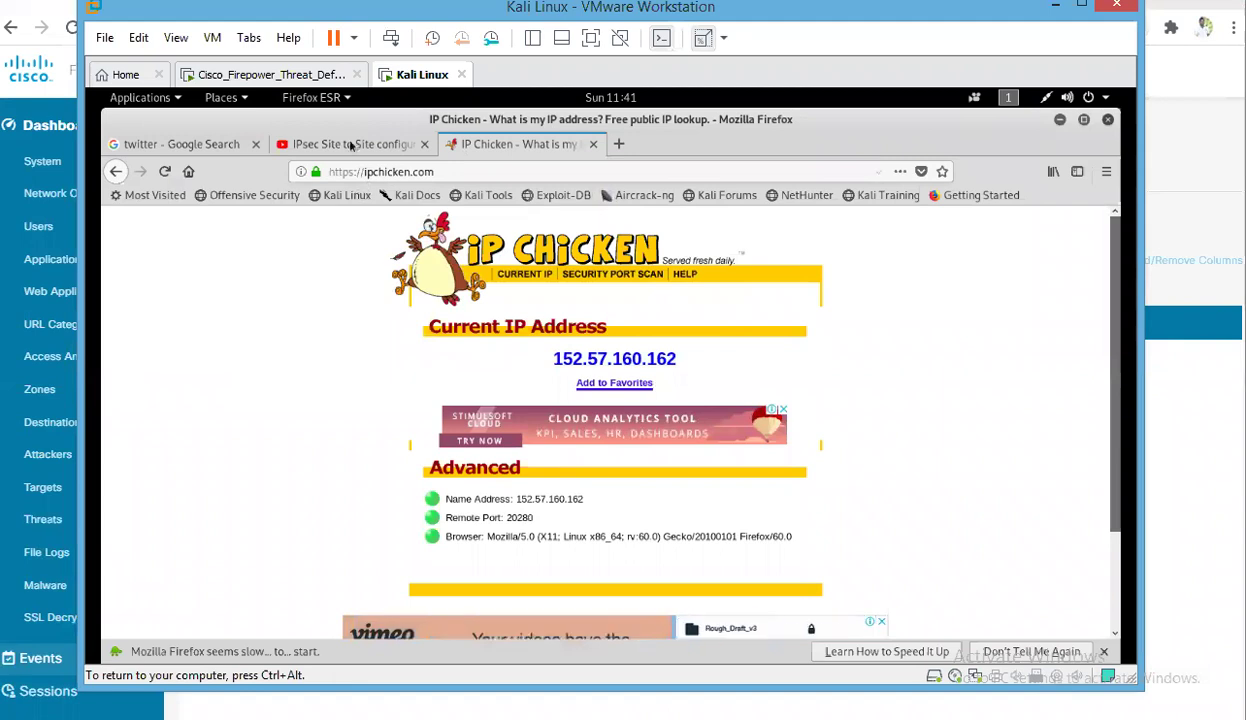
pyautogui.click(619, 145)
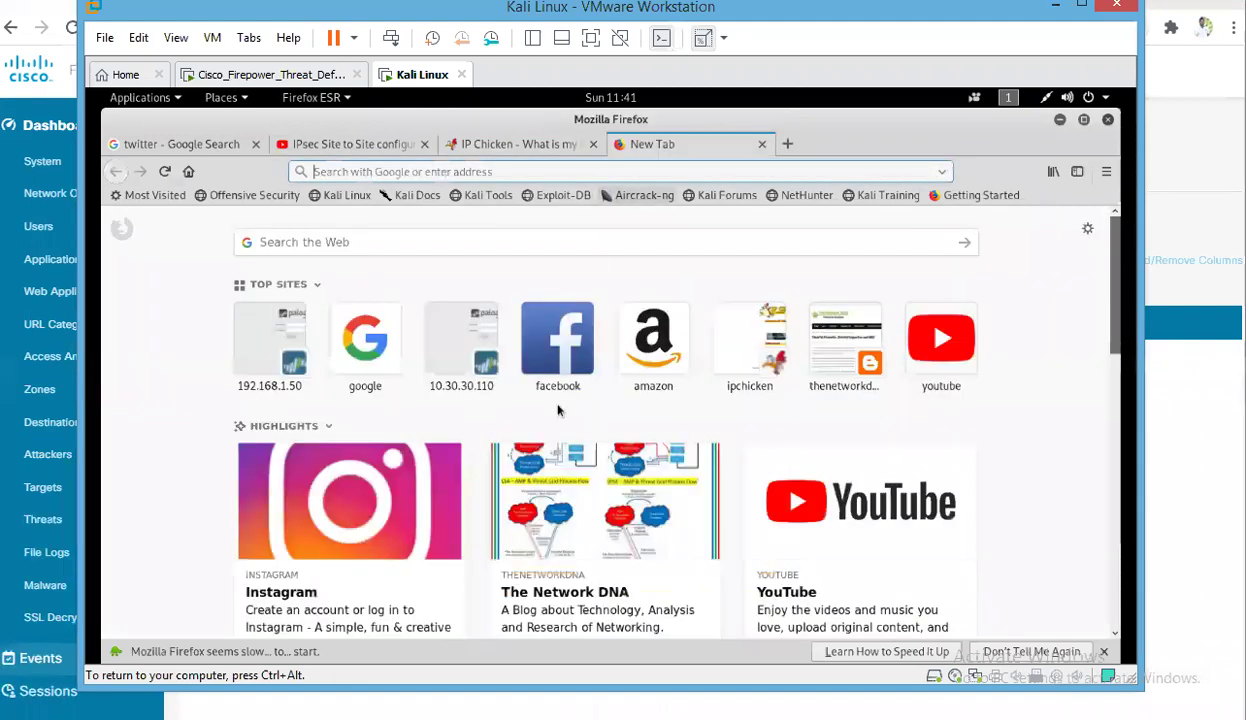
pyautogui.click(657, 341)
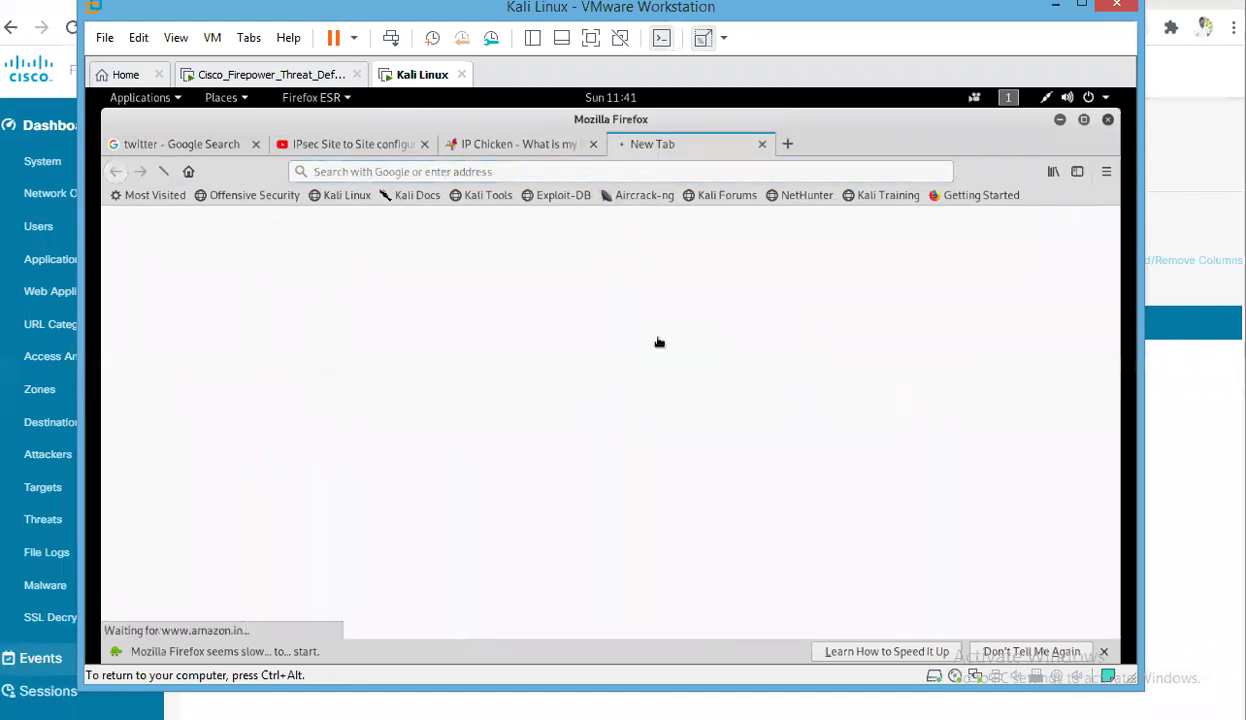
# Return to Firepower, note that no events are available yet, and open the Access Control policy
pyautogui.click(1053, 9)
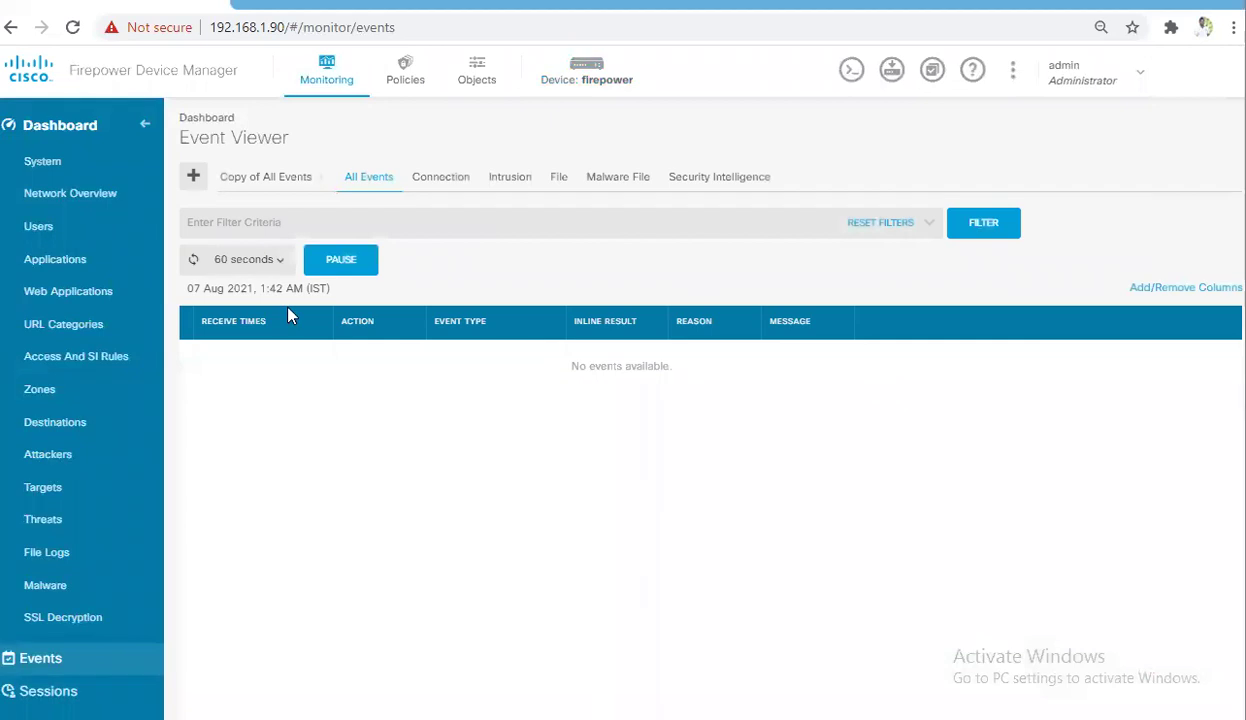
pyautogui.moveTo(570, 367); pyautogui.dragTo(670, 366)
pyautogui.click(672, 369)
pyautogui.click(571, 370)
pyautogui.click(572, 369)
pyautogui.click(471, 76)
pyautogui.click(406, 76)
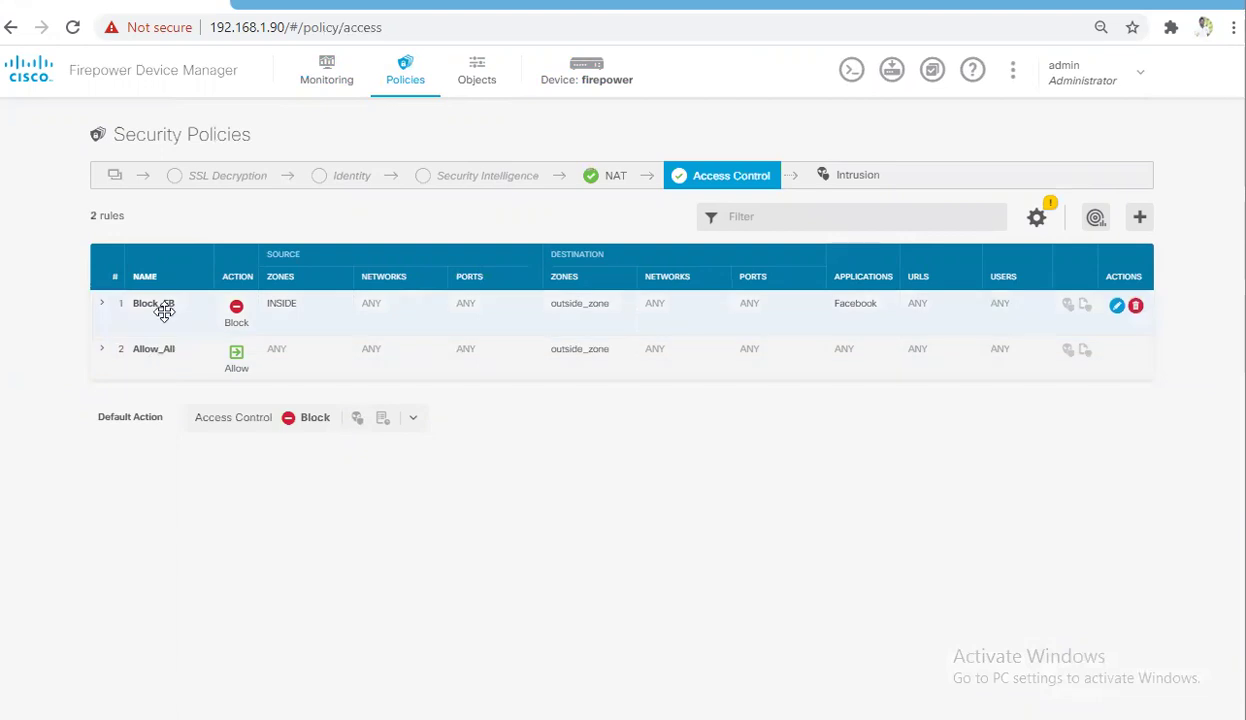
# Set Block_FB's logging to At Beginning and End of Connection and save with OK
pyautogui.moveTo(161, 311)
pyautogui.mouseDown()
pyautogui.moveTo(153, 336)
pyautogui.moveTo(162, 316)
pyautogui.mouseUp()
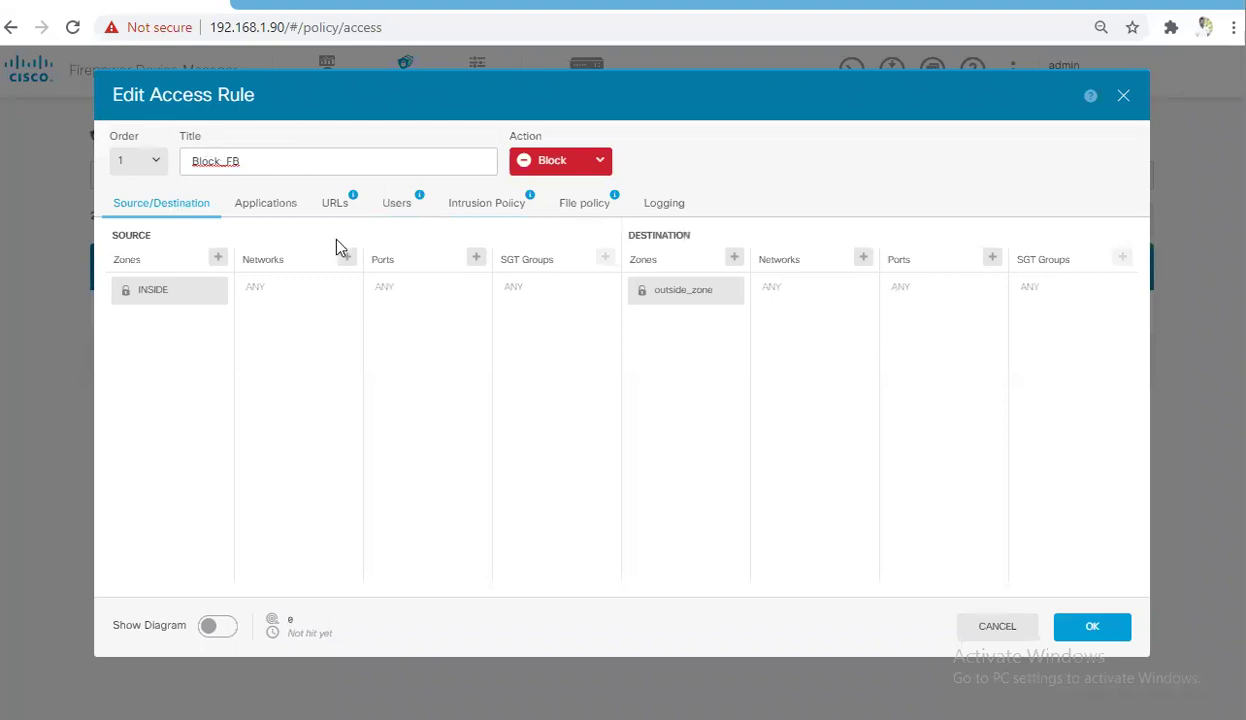
pyautogui.click(990, 628)
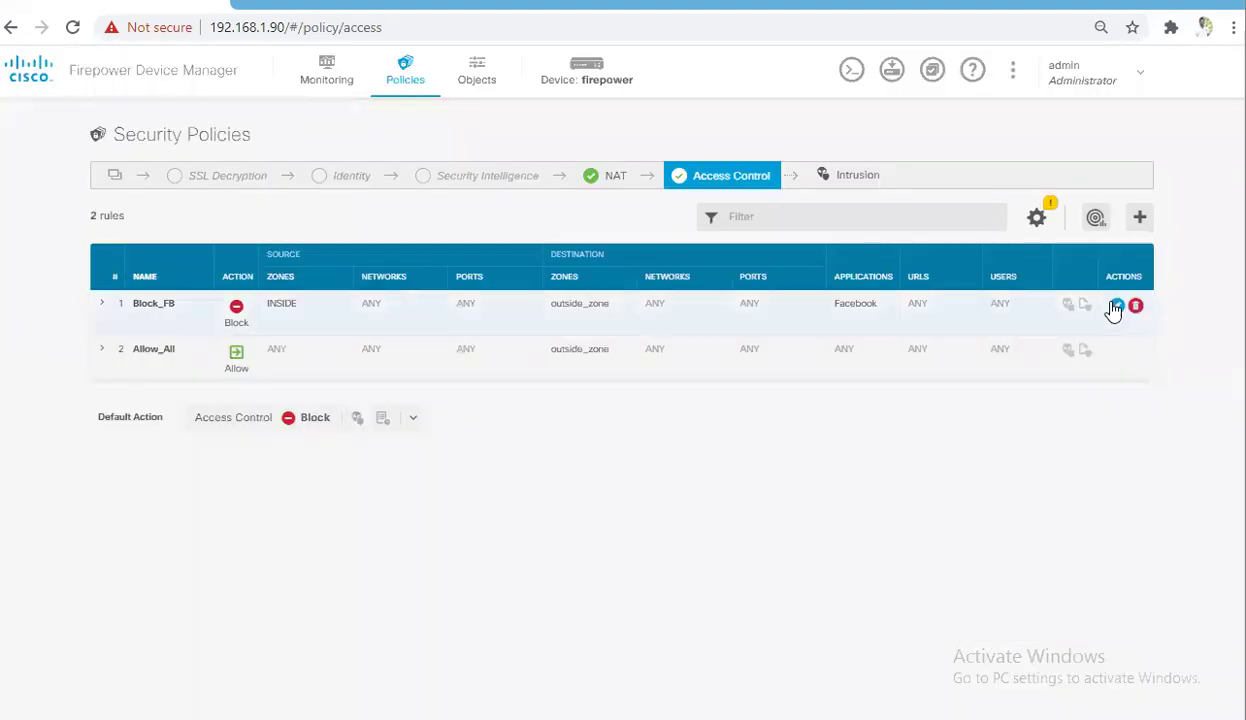
pyautogui.click(1115, 307)
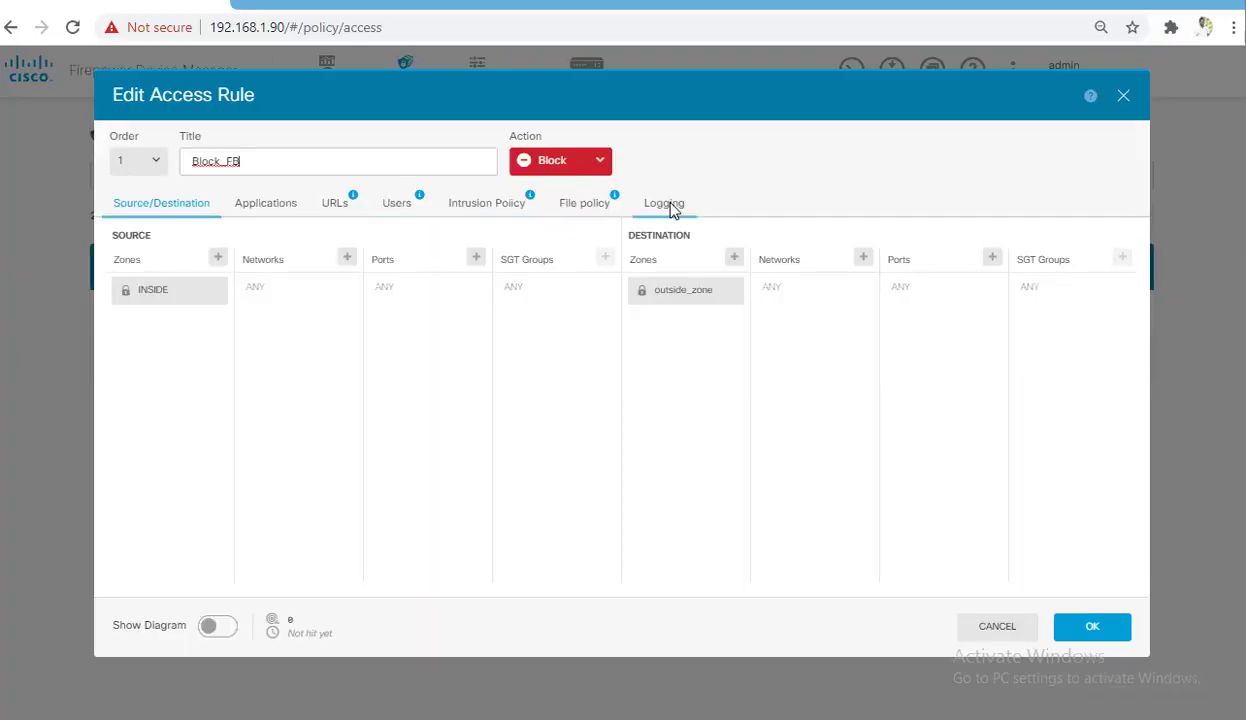
pyautogui.click(668, 205)
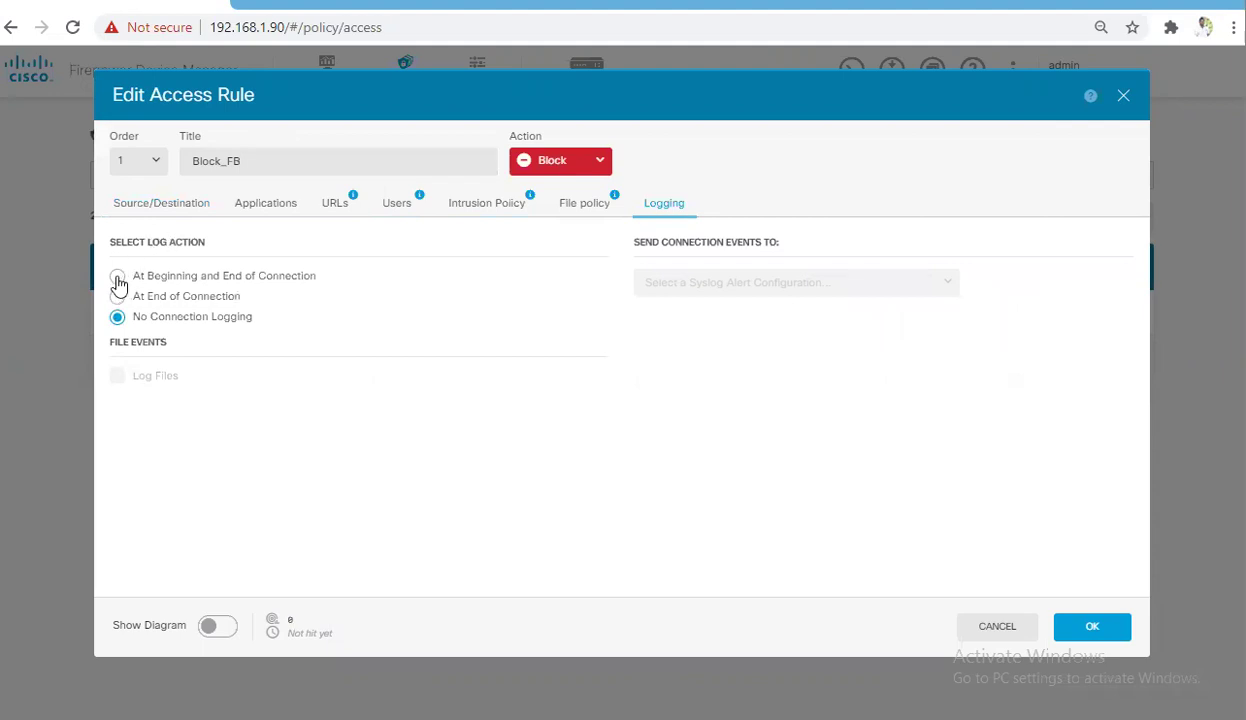
pyautogui.click(117, 278)
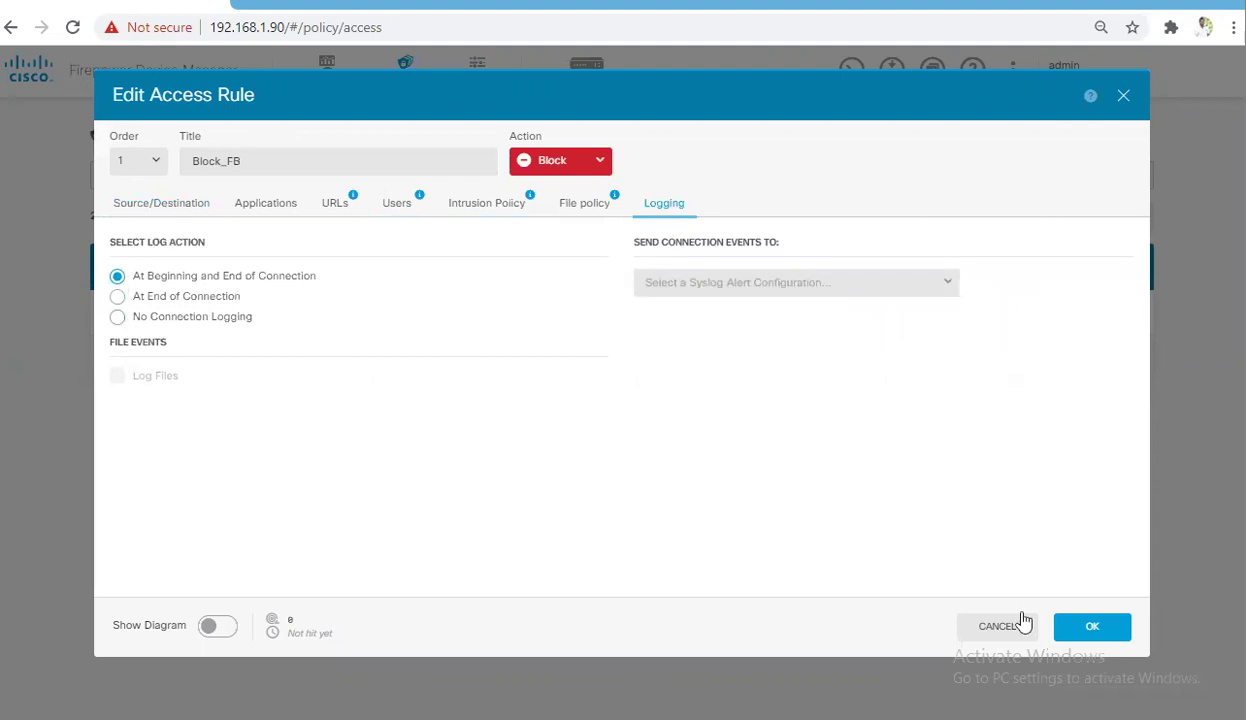
pyautogui.click(1090, 628)
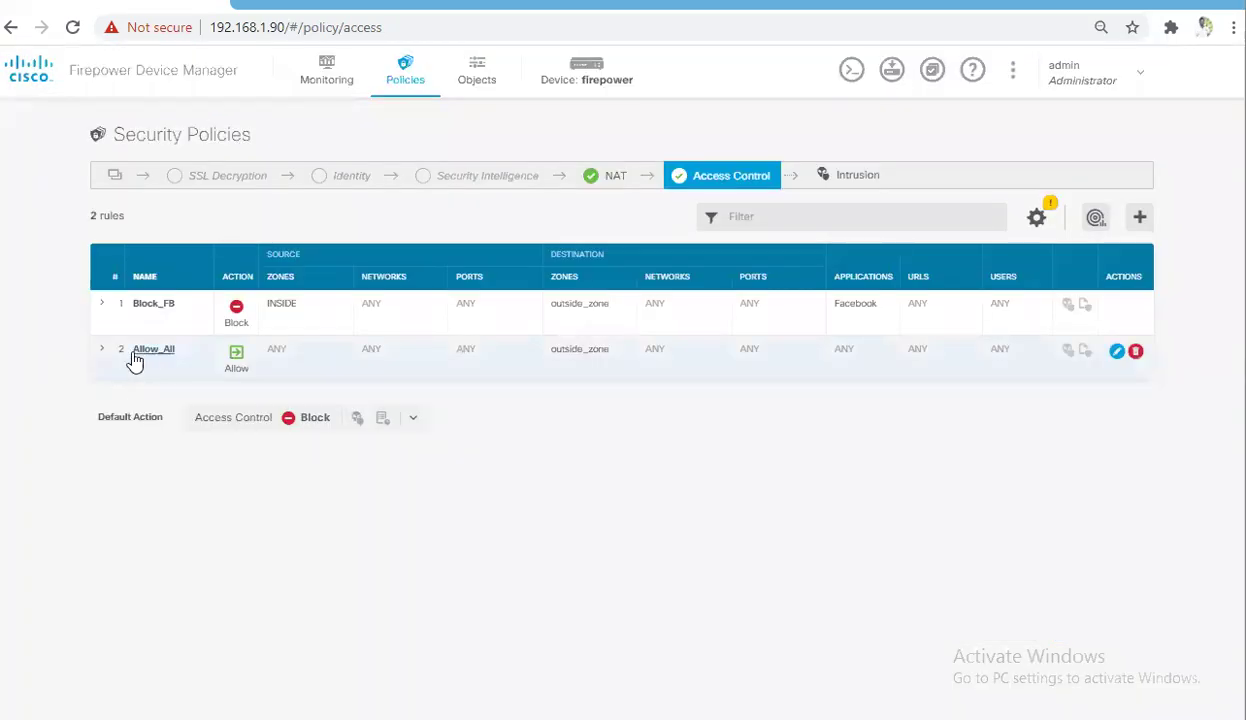
# Set Allow_All's logging to At Beginning and End of Connection and save with OK
pyautogui.click(140, 352)
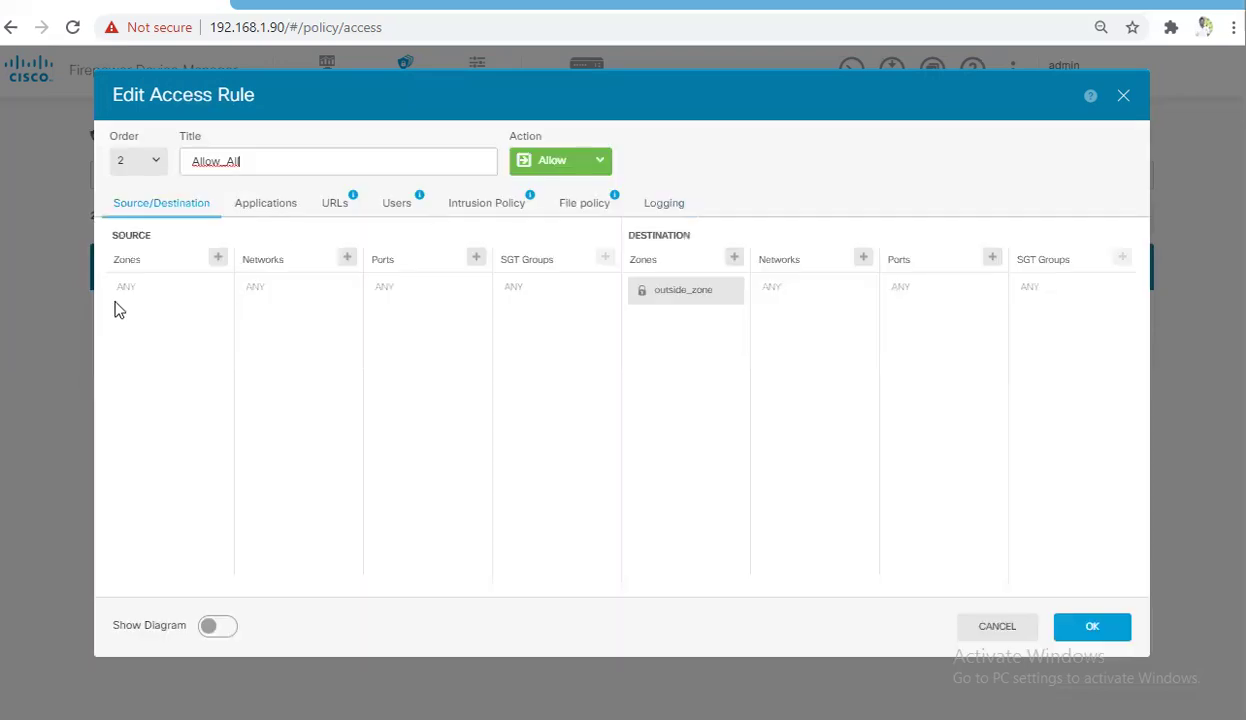
pyautogui.click(666, 206)
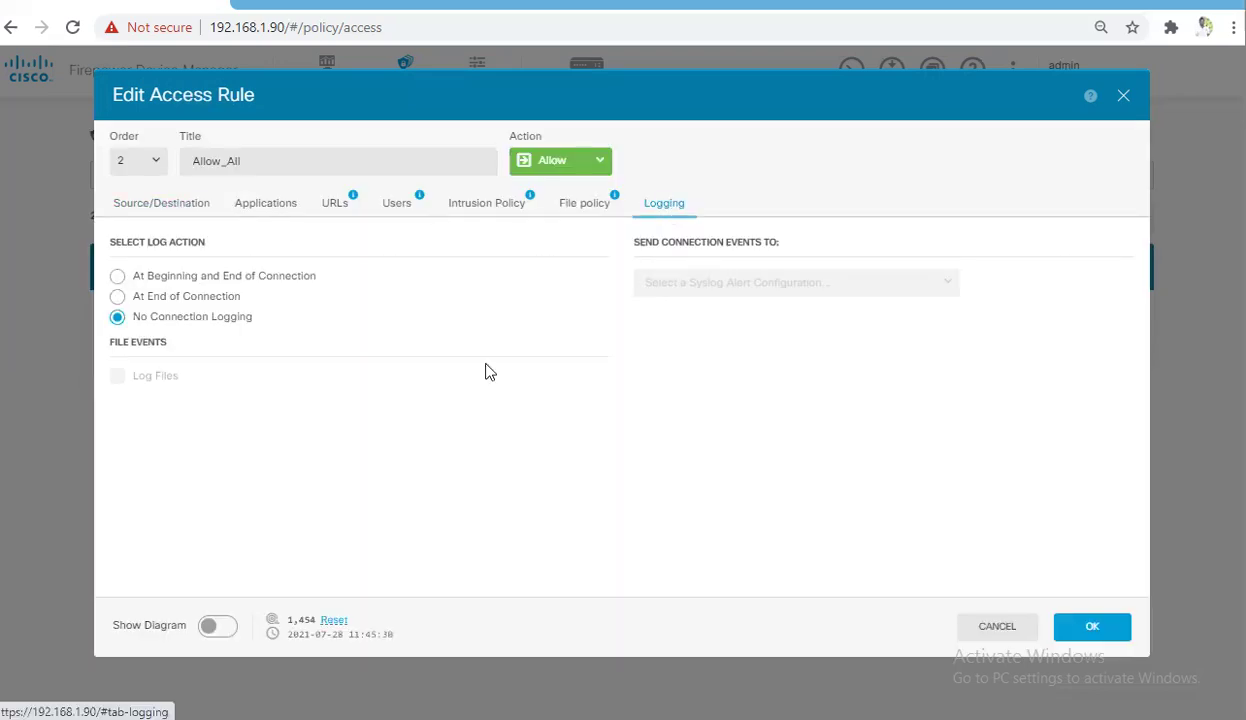
pyautogui.click(118, 278)
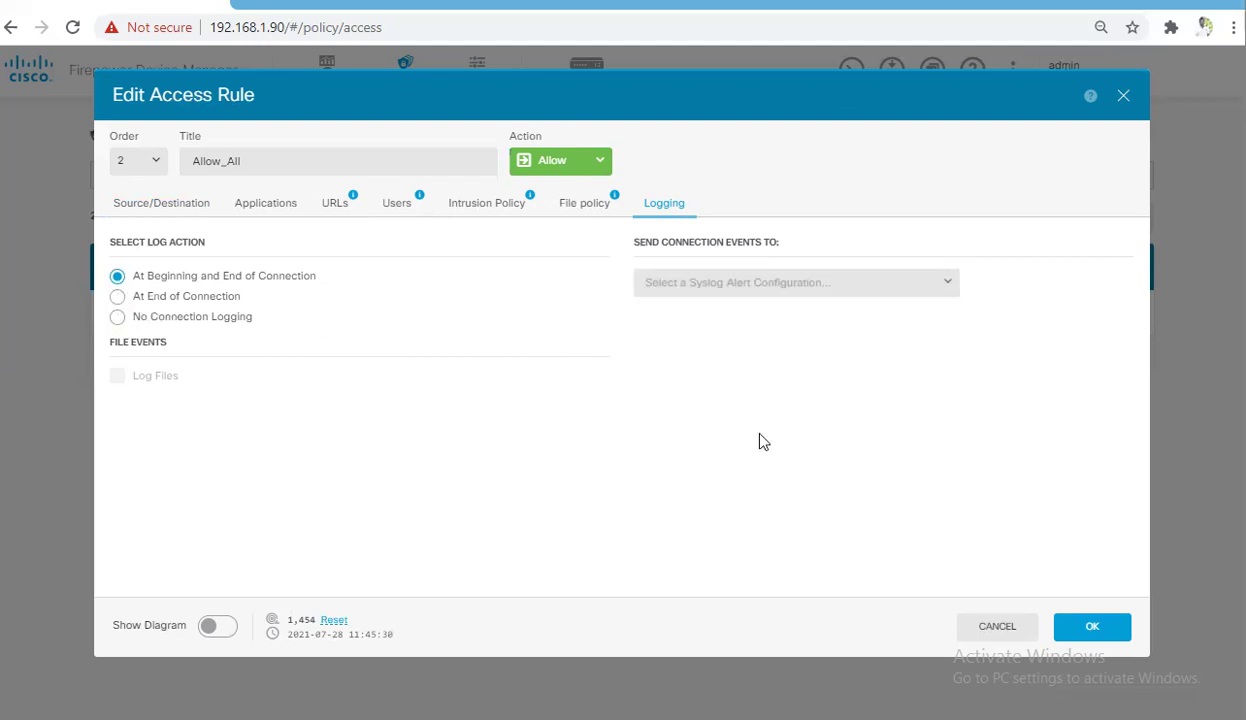
pyautogui.click(1090, 628)
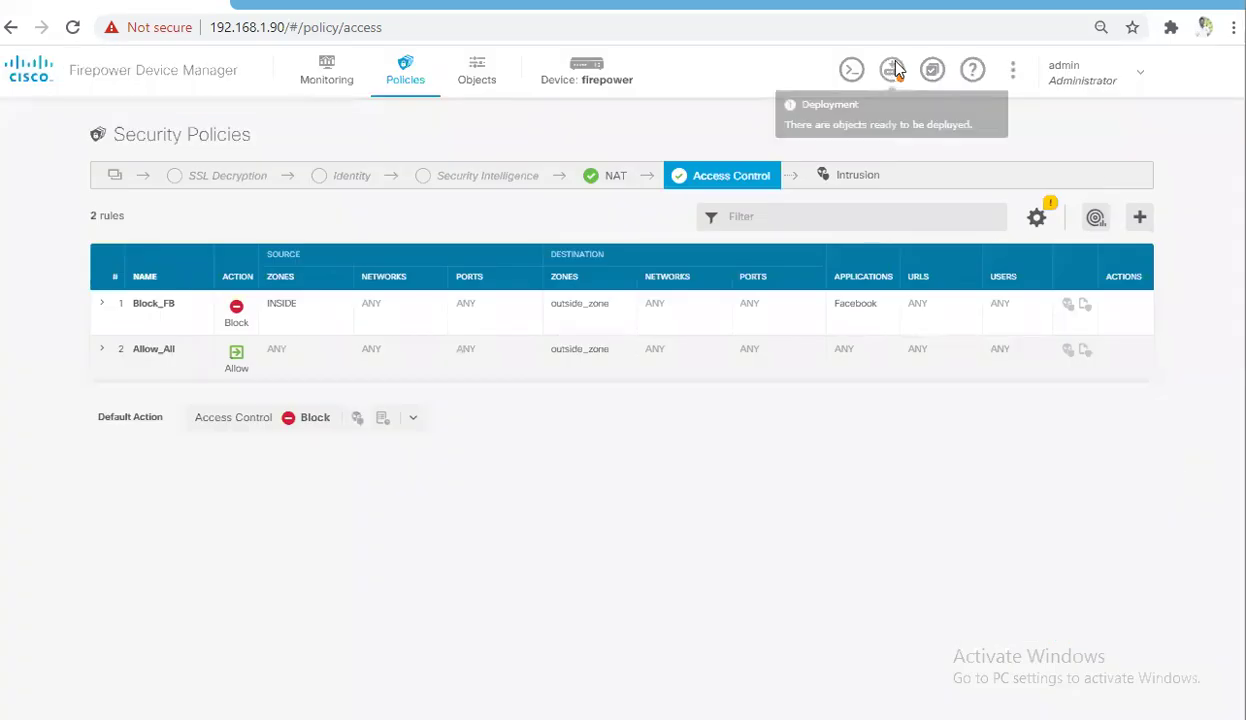
# Deploy the pending logging changes with DEPLOY NOW and dismiss the progress window
pyautogui.click(893, 69)
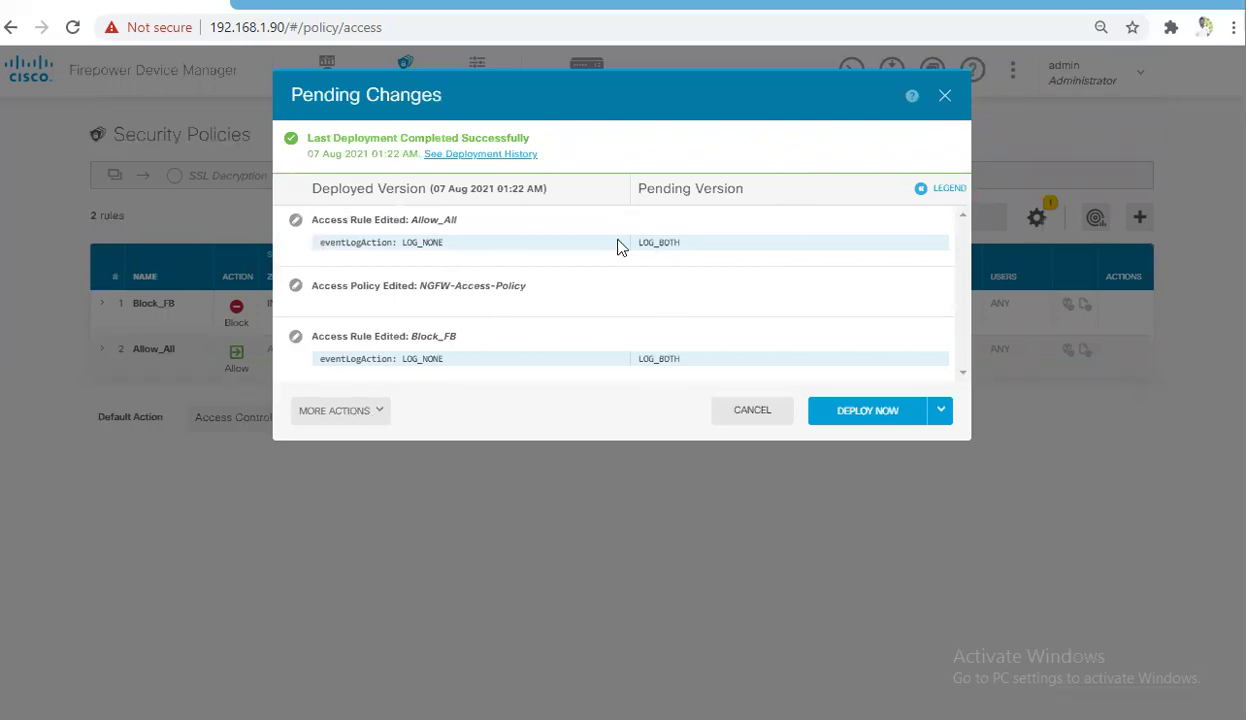
pyautogui.click(885, 410)
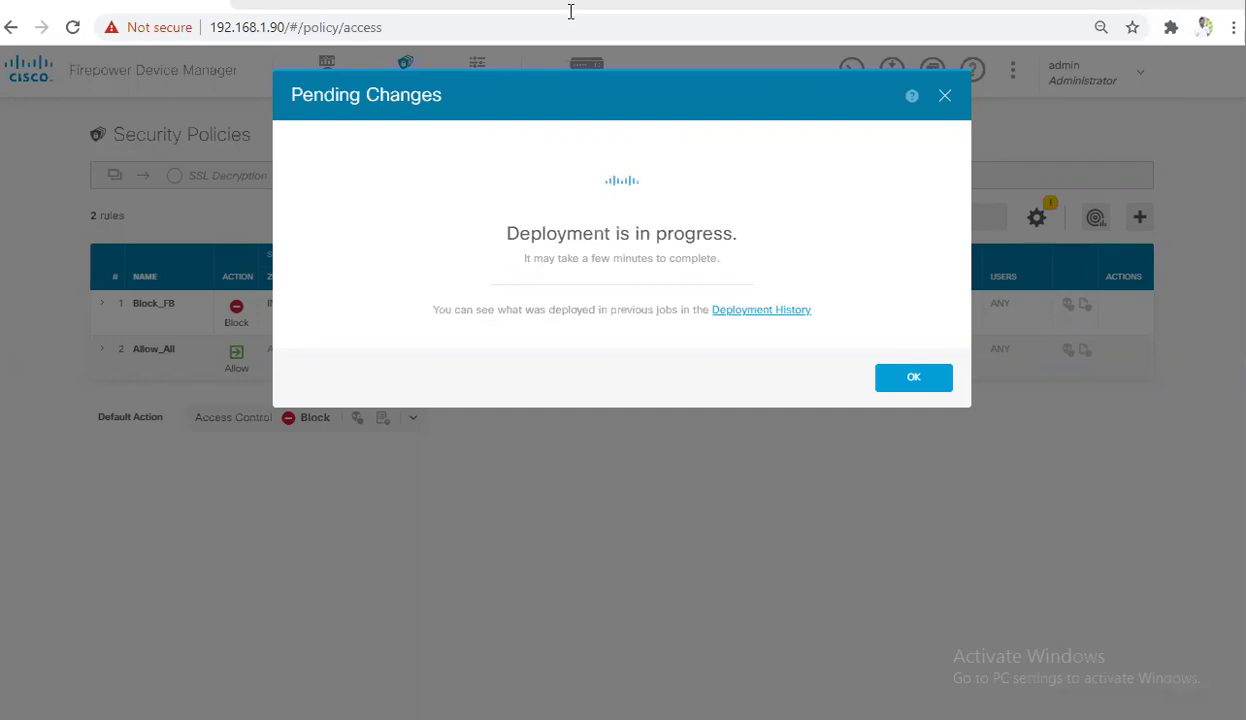
pyautogui.click(911, 381)
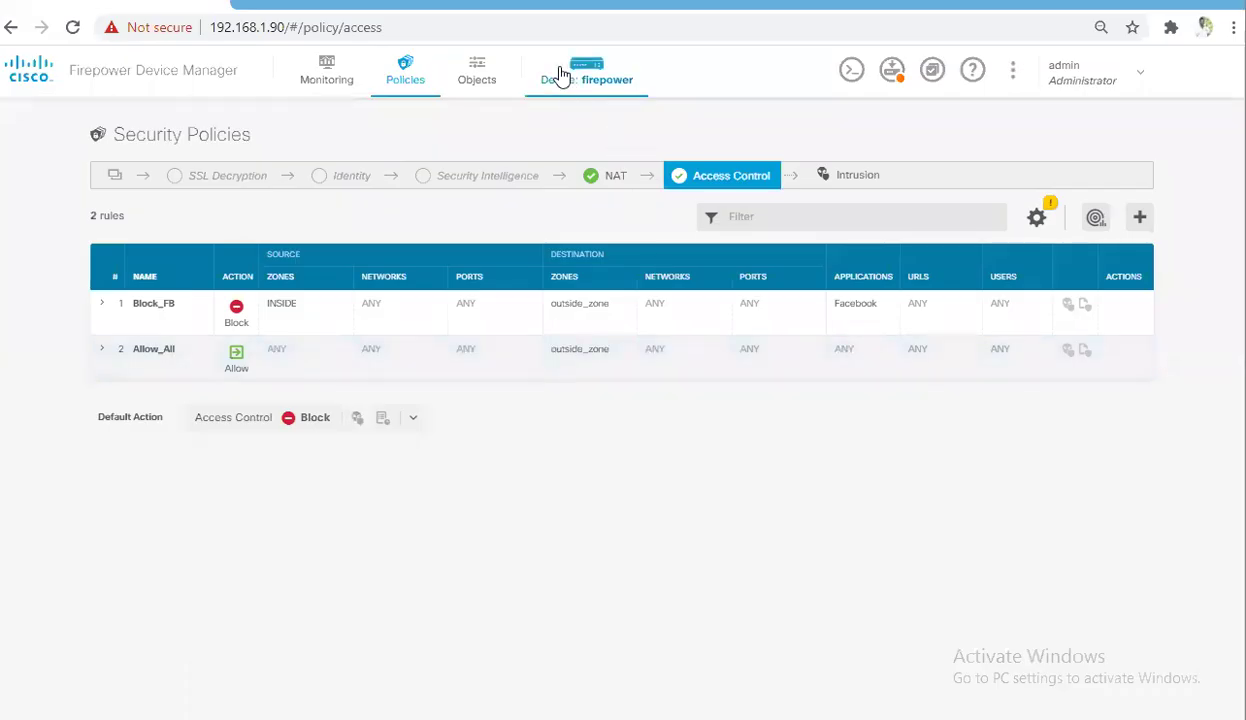
# Visit the Device overview and Monitoring Events, then check the deployment status from the Deploy icon
pyautogui.click(560, 76)
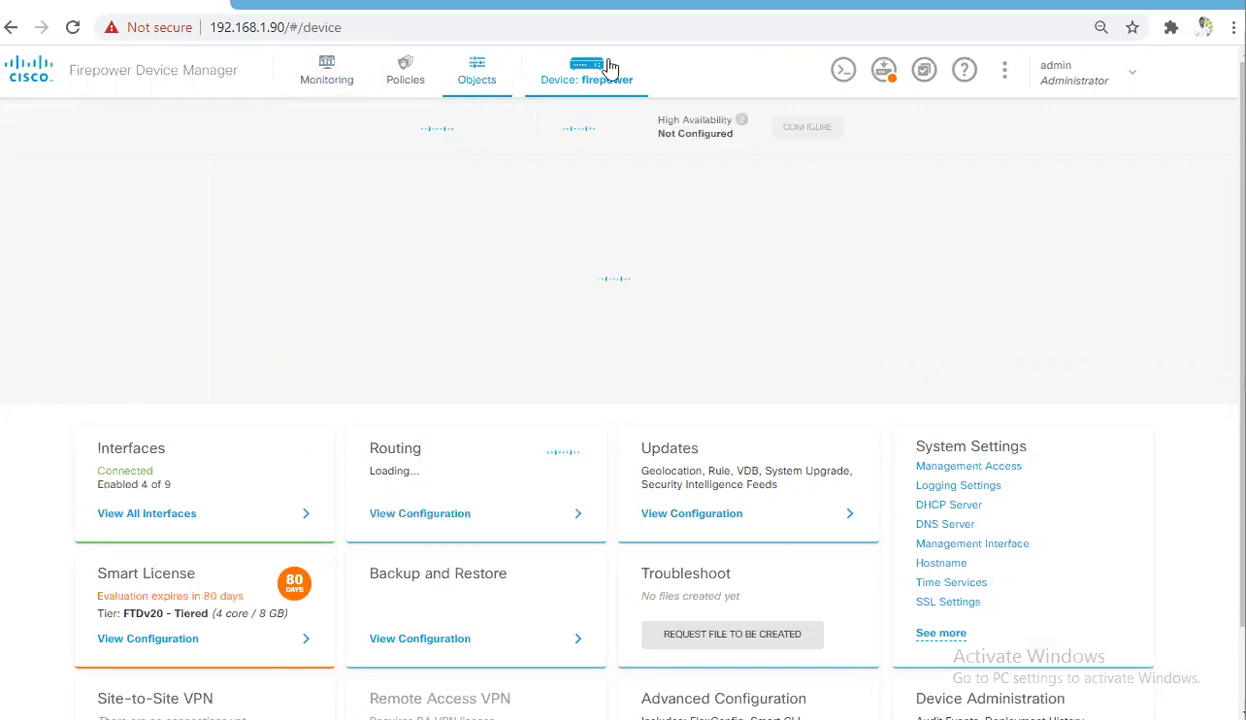
pyautogui.click(328, 75)
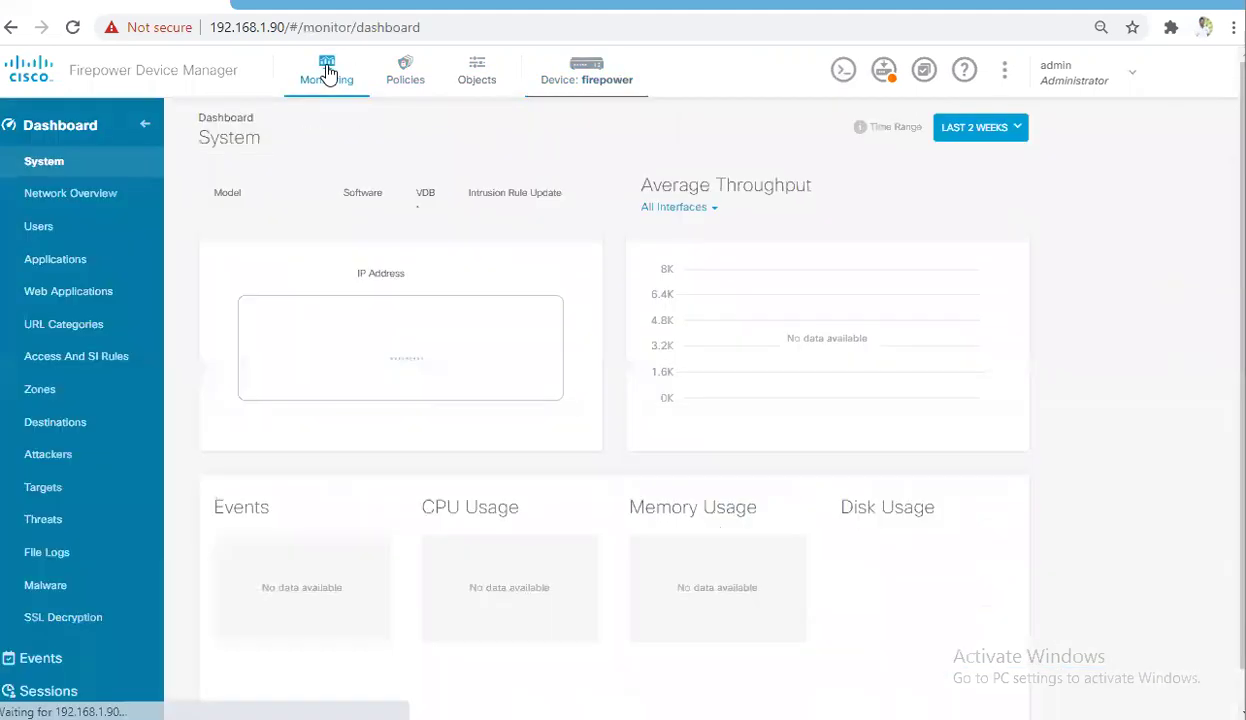
pyautogui.click(42, 659)
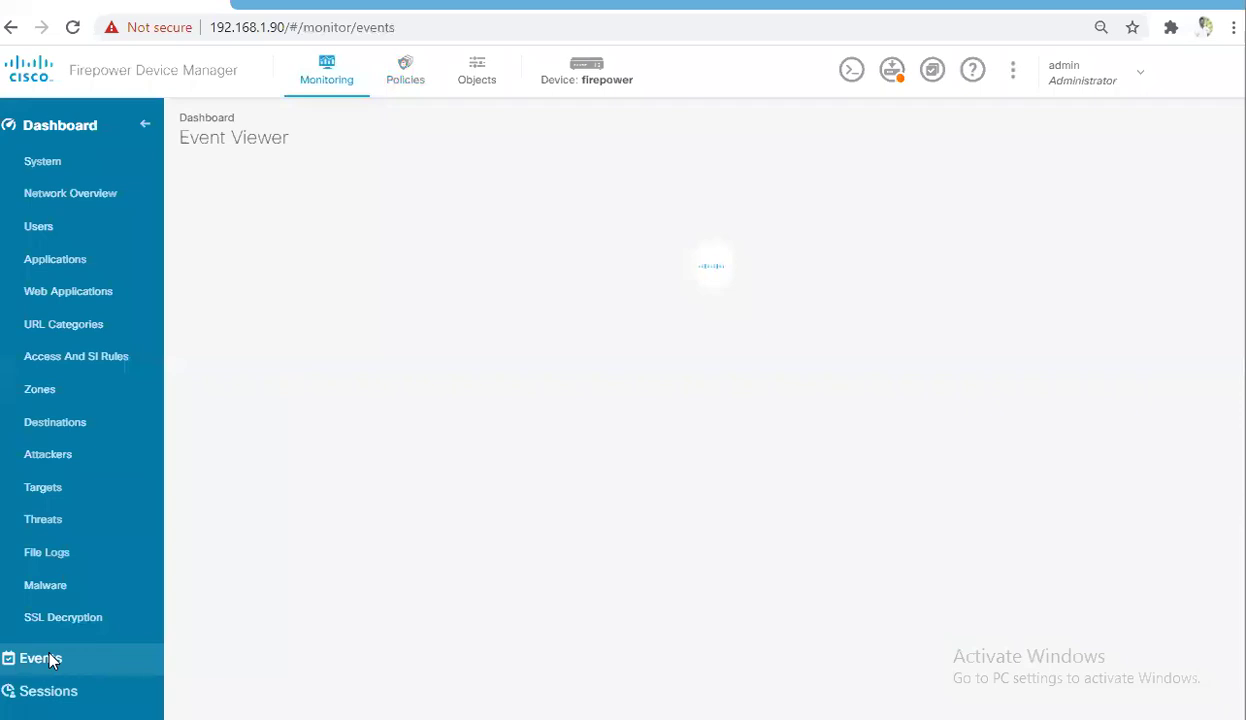
pyautogui.click(893, 70)
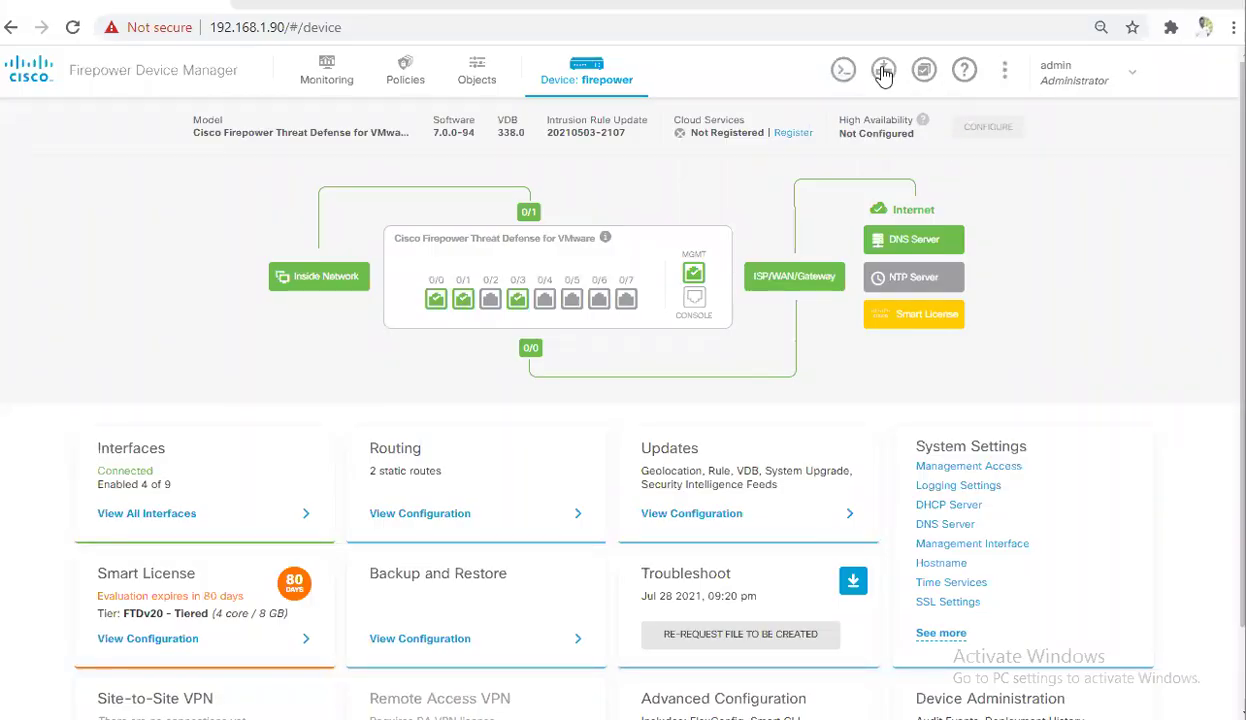
# Check the deployment status twice, dismissing the deployment-in-progress notice each time
pyautogui.click(886, 71)
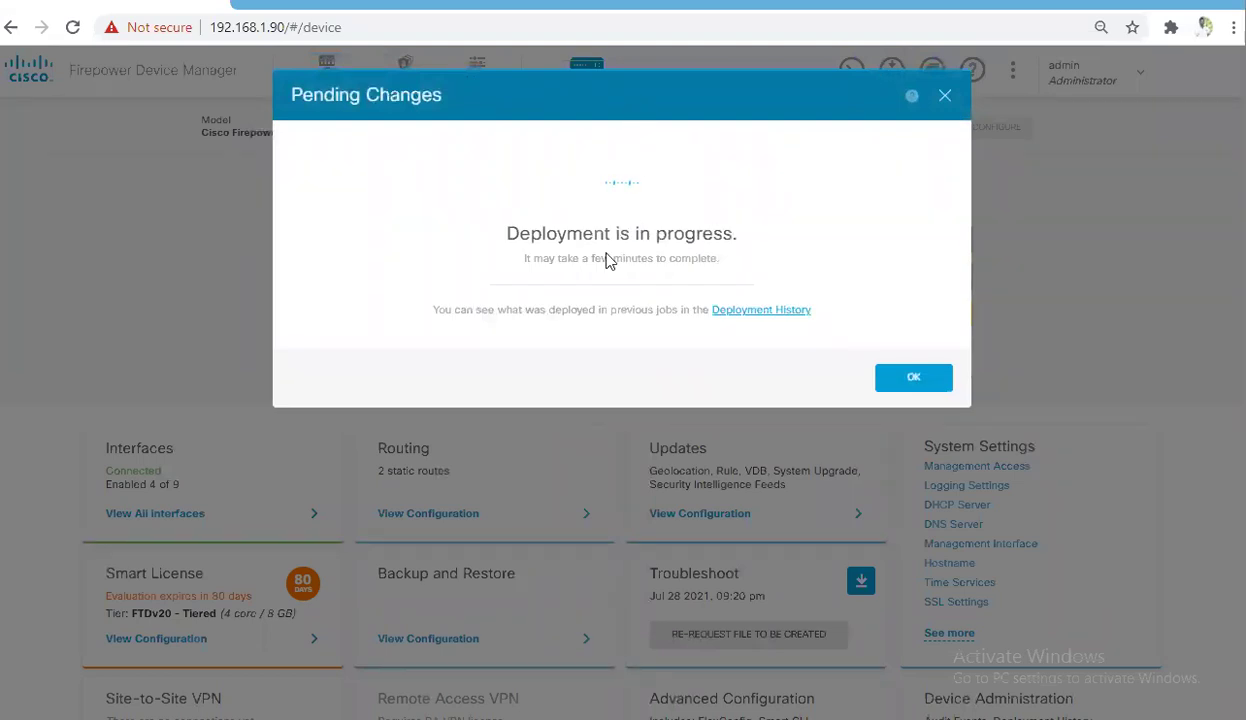
pyautogui.moveTo(518, 233); pyautogui.dragTo(743, 240)
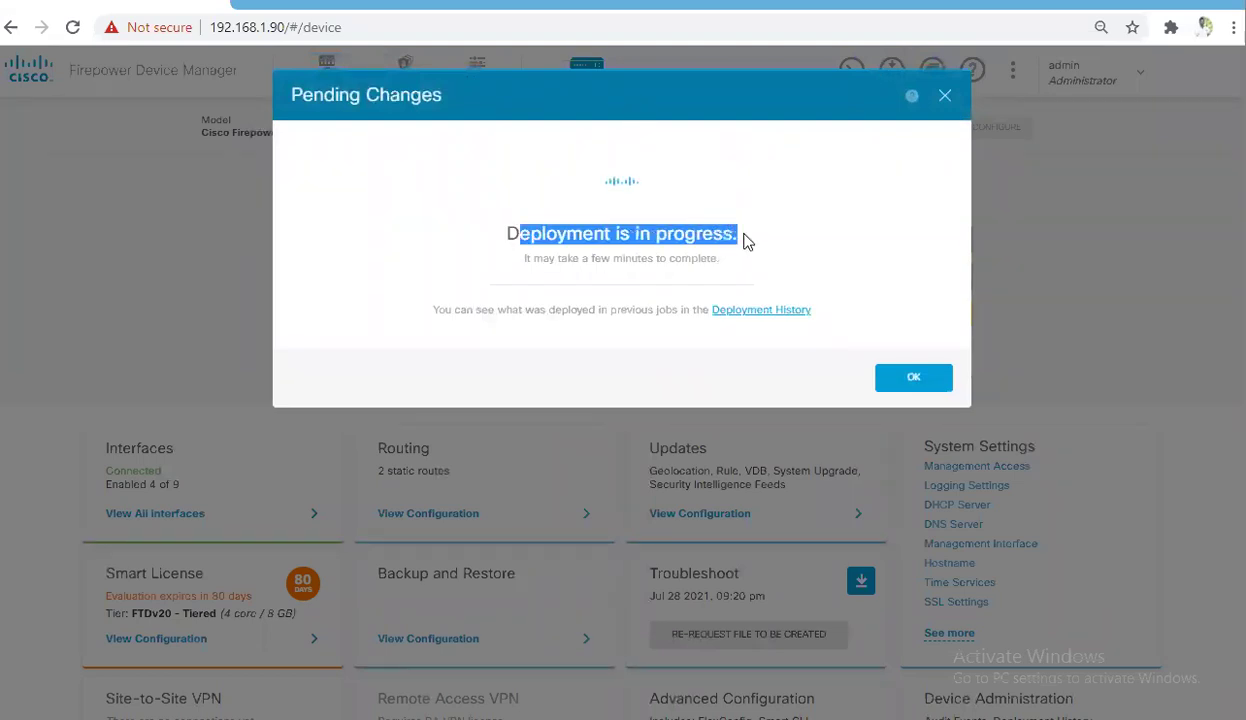
pyautogui.click(701, 85)
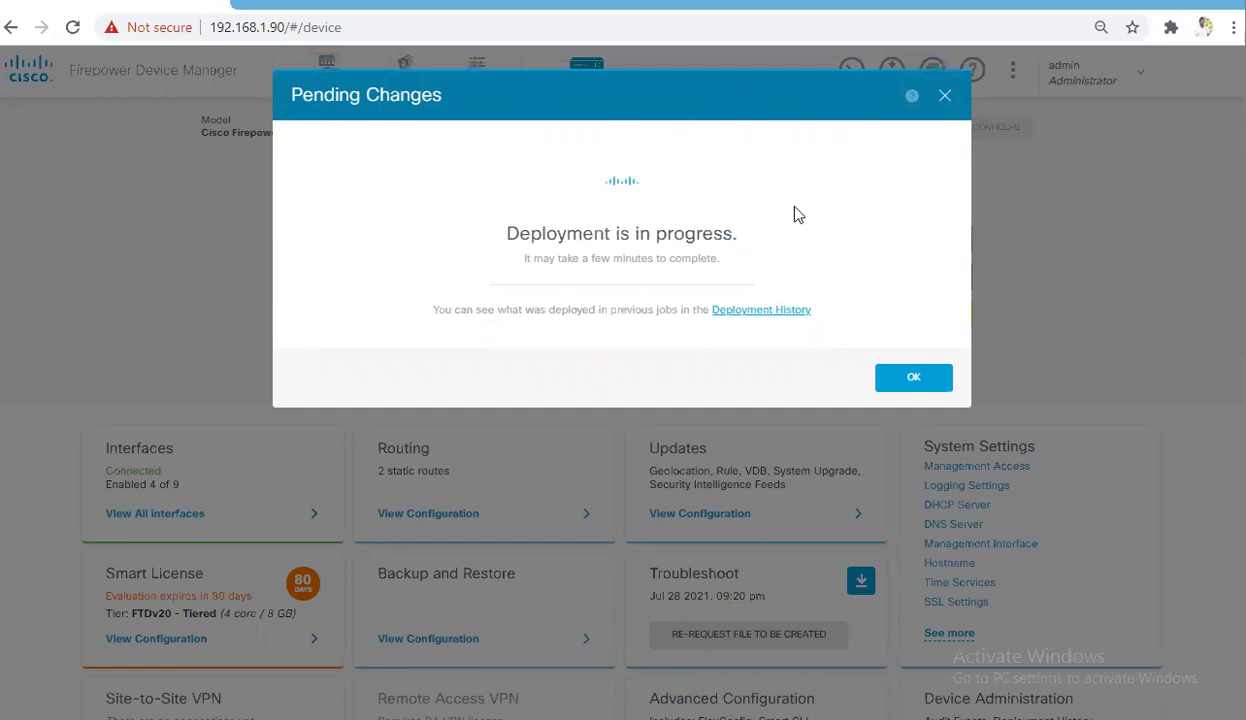
pyautogui.click(918, 380)
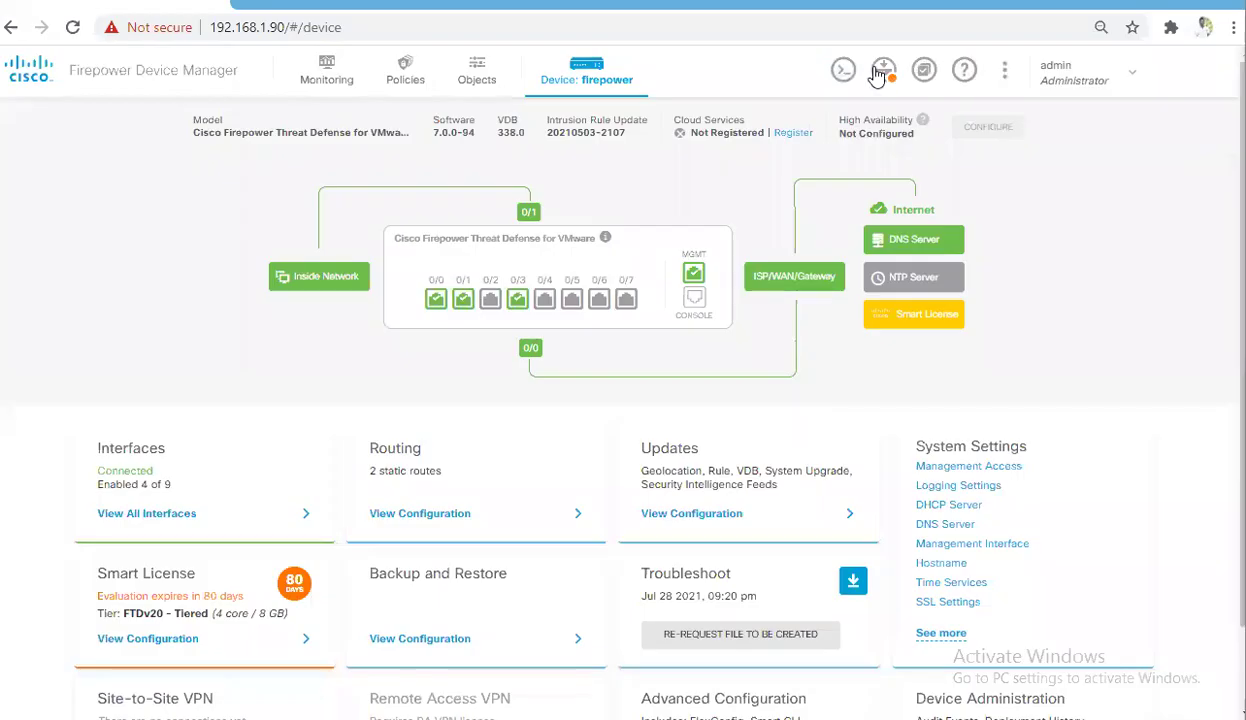
pyautogui.click(892, 70)
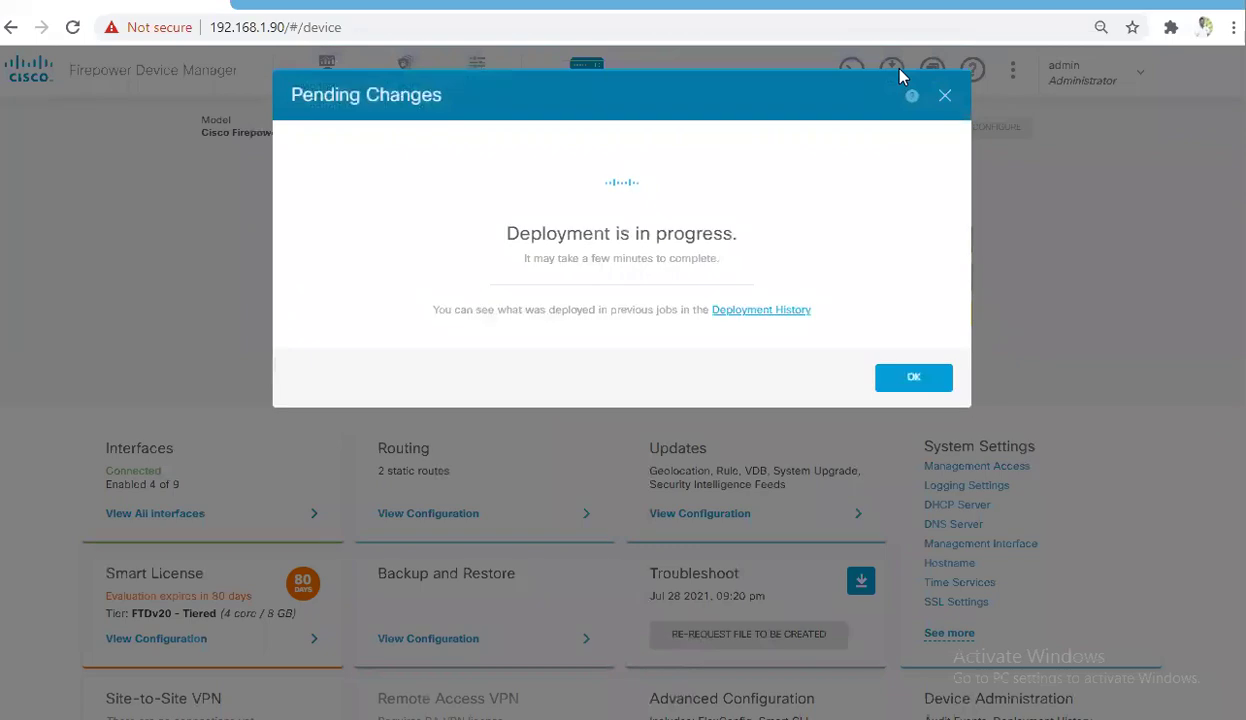
pyautogui.click(930, 384)
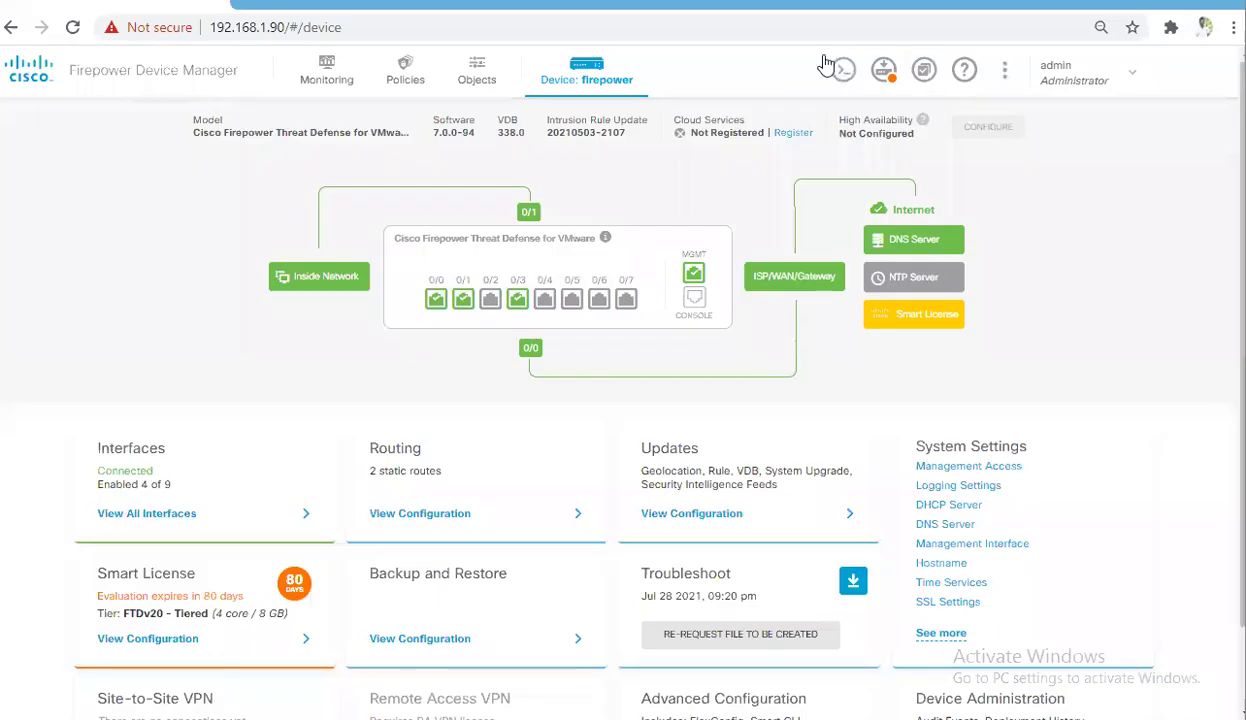
# Open the Event Viewer under Monitoring
pyautogui.click(315, 72)
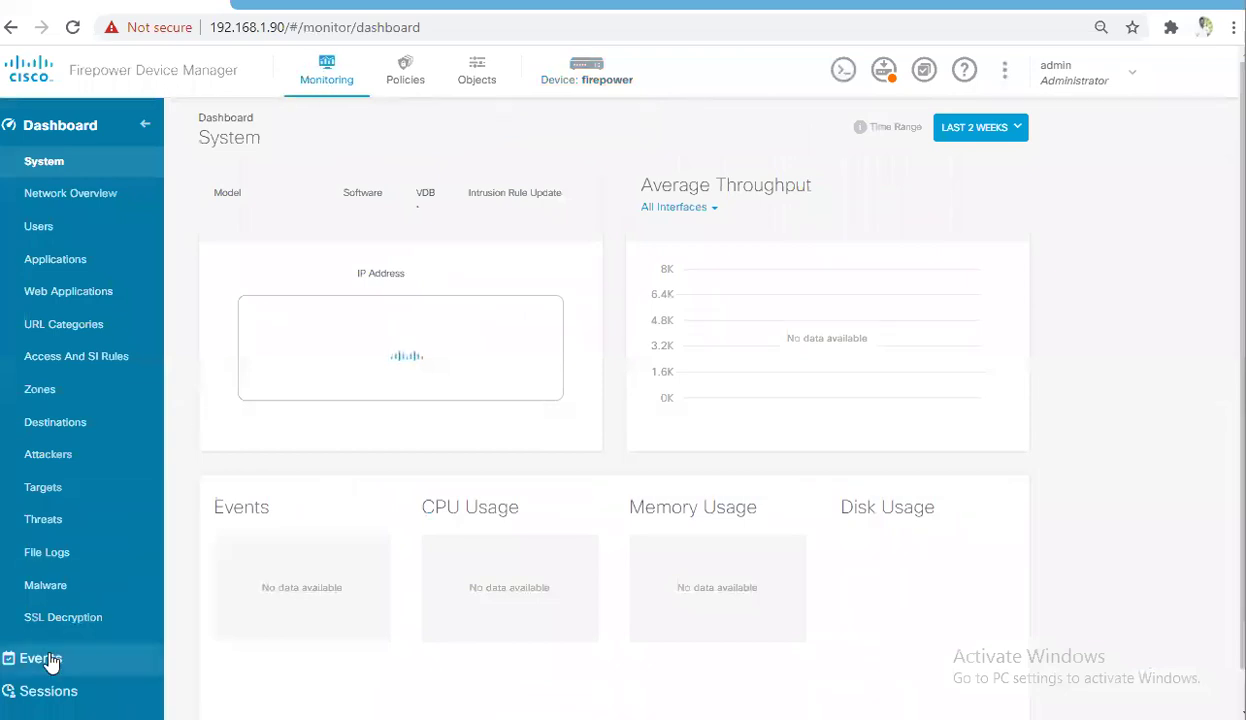
pyautogui.click(50, 656)
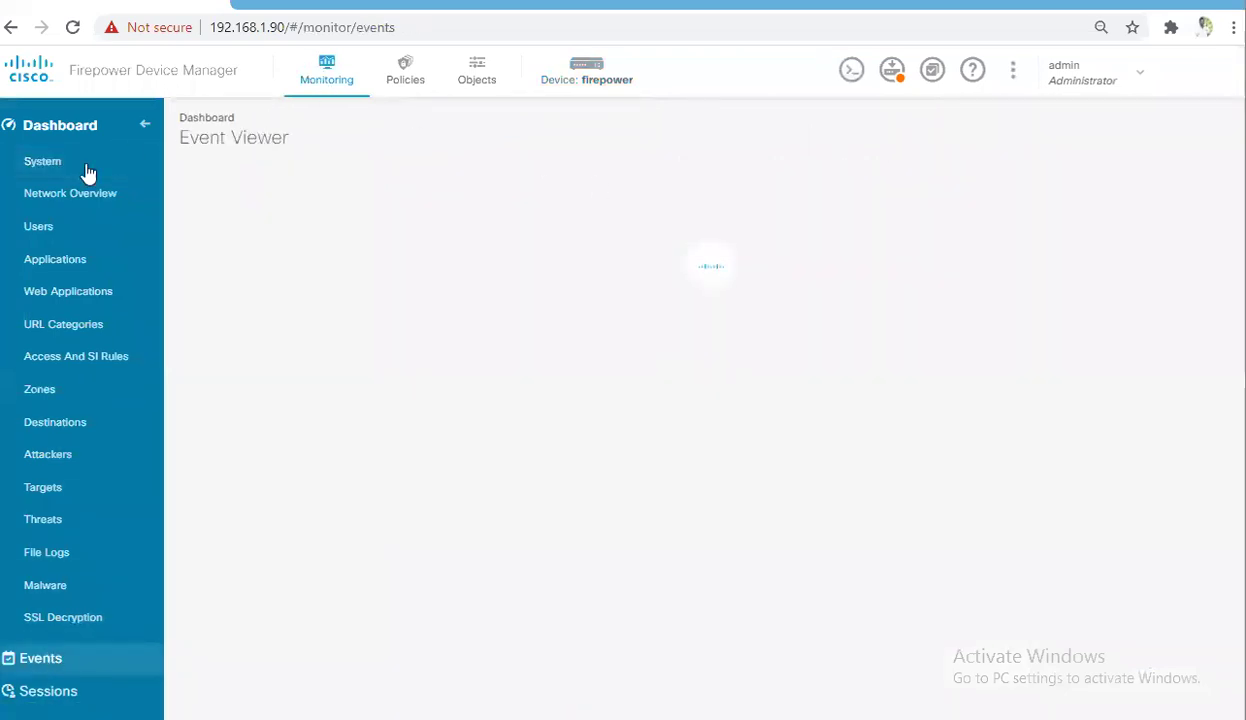
pyautogui.moveTo(2, 220)
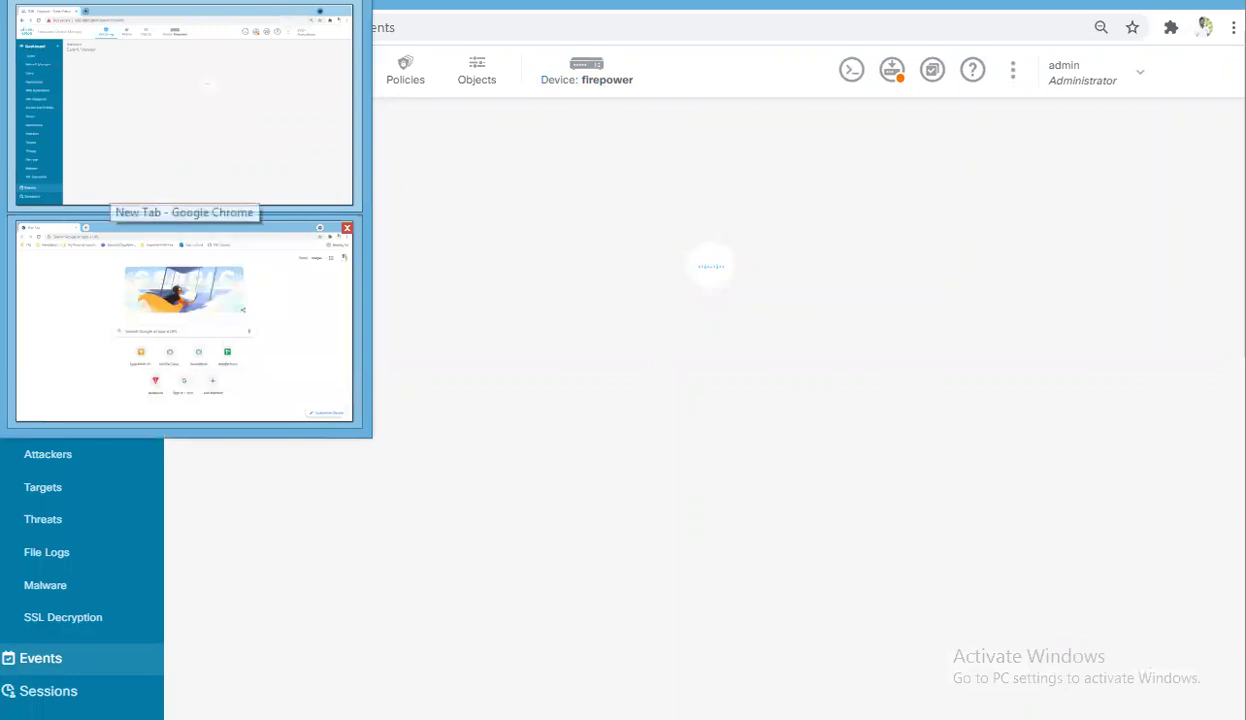
# Bring up the Kali VM and unlock it with the root password
pyautogui.click(181, 222)
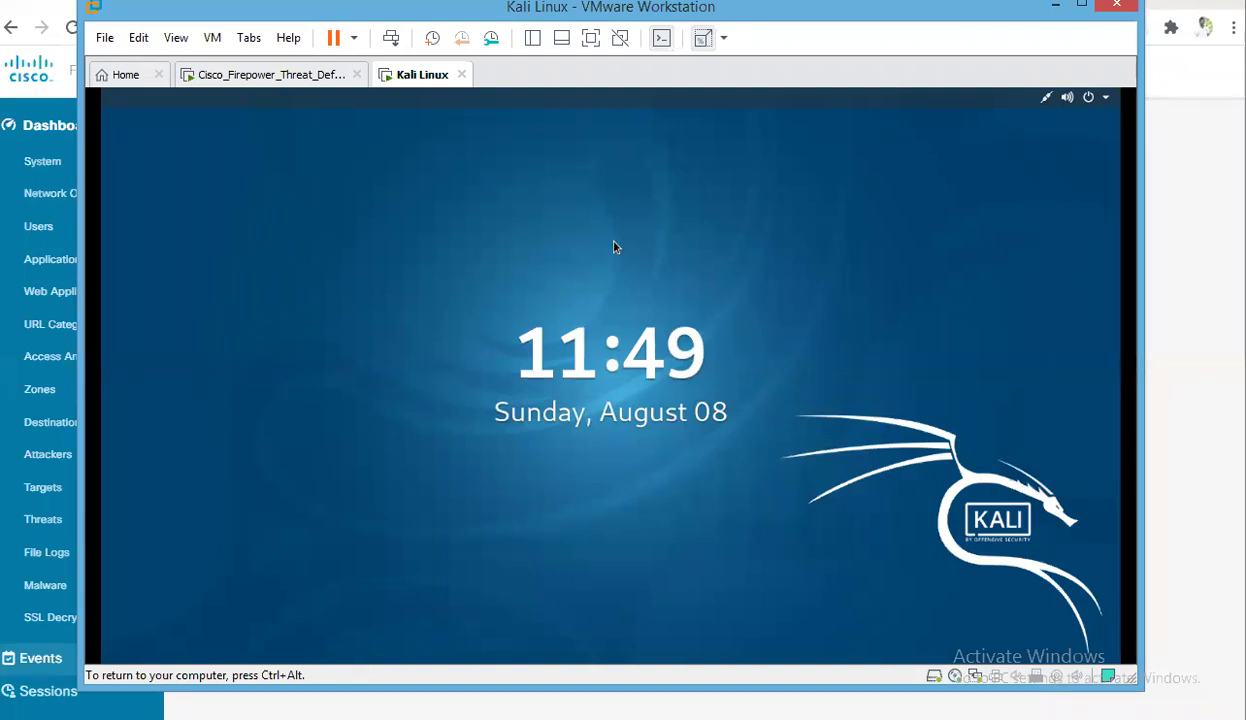
pyautogui.click(620, 295)
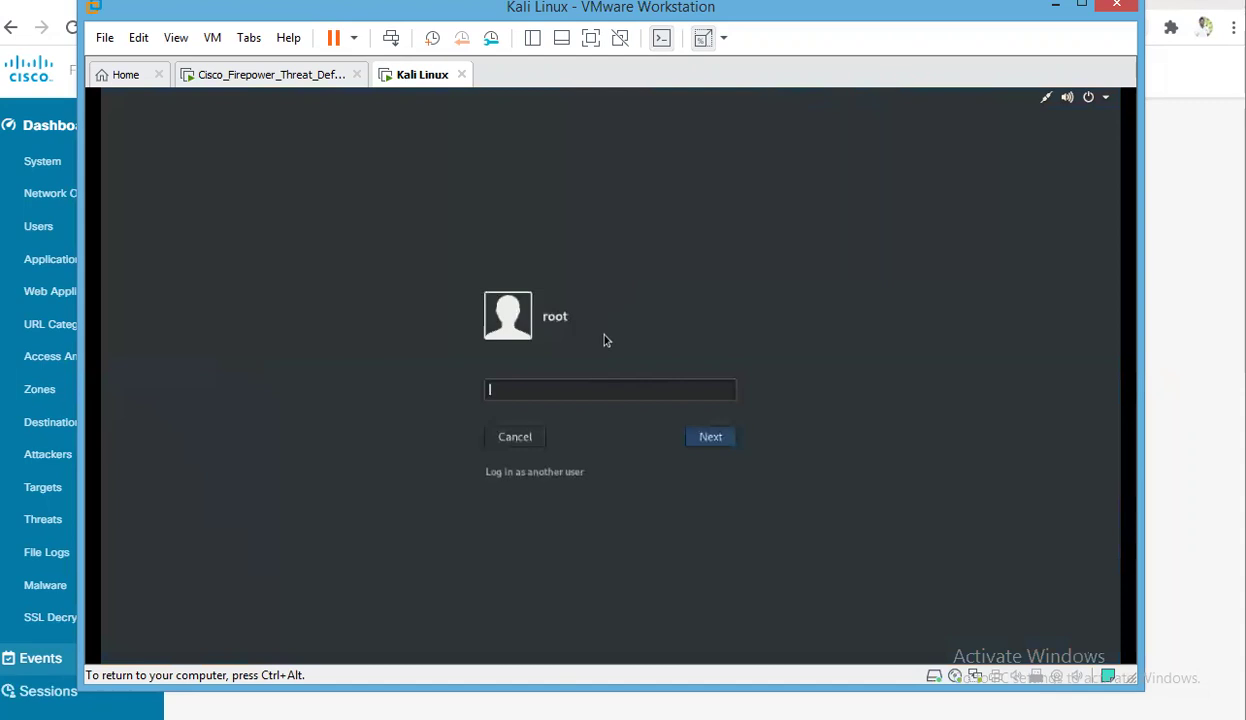
pyautogui.press('Return')
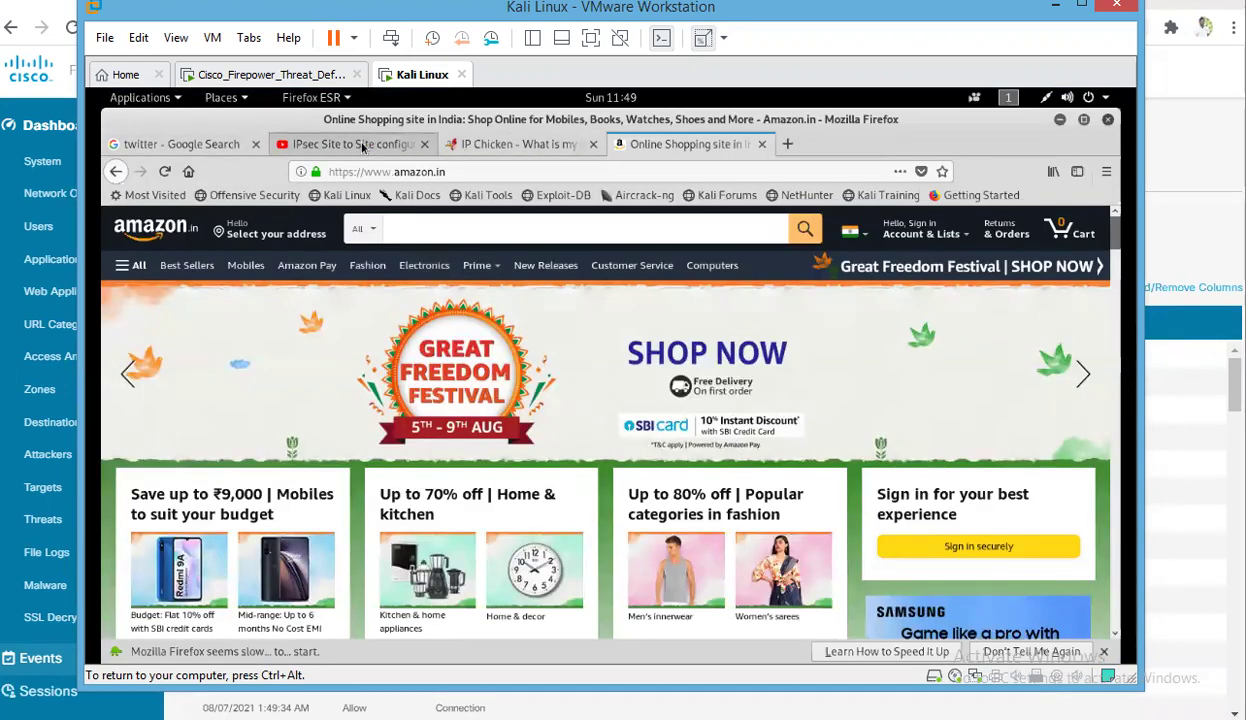
# Browse to facebook.com in Firefox and confirm it shows Access Denied
pyautogui.click(168, 144)
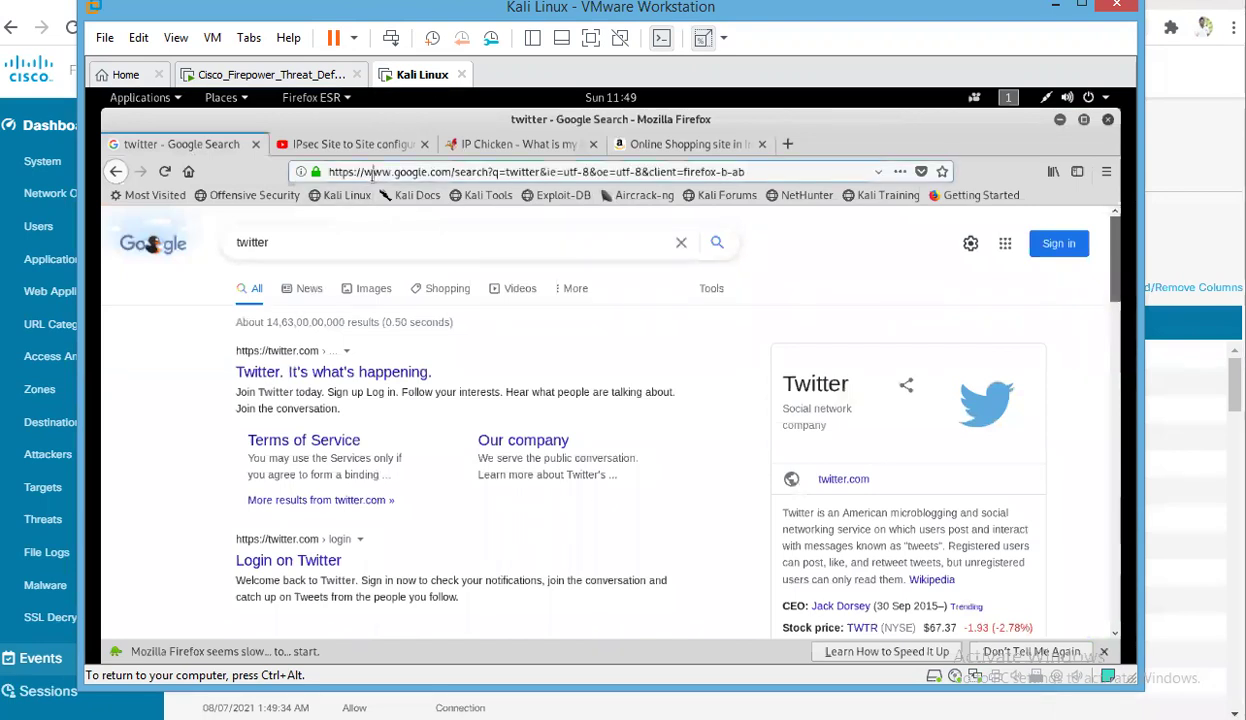
pyautogui.hotkey('ctrl', 'shift', 'a')
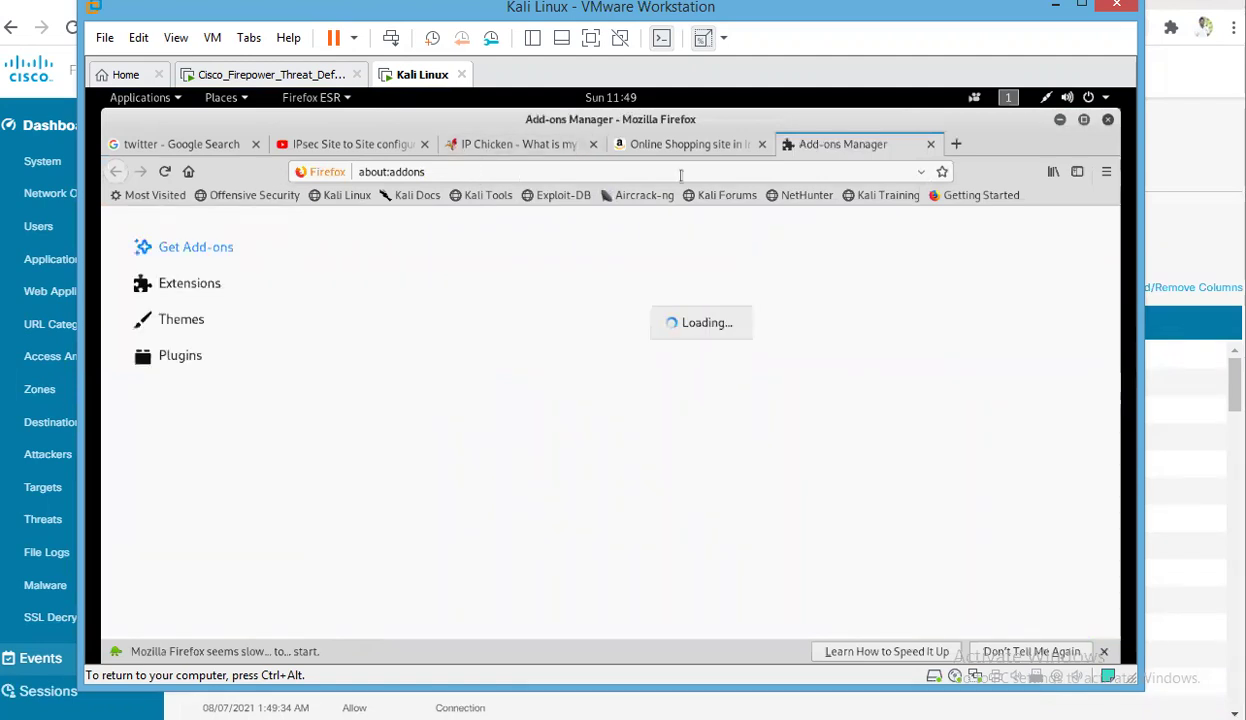
pyautogui.click(931, 147)
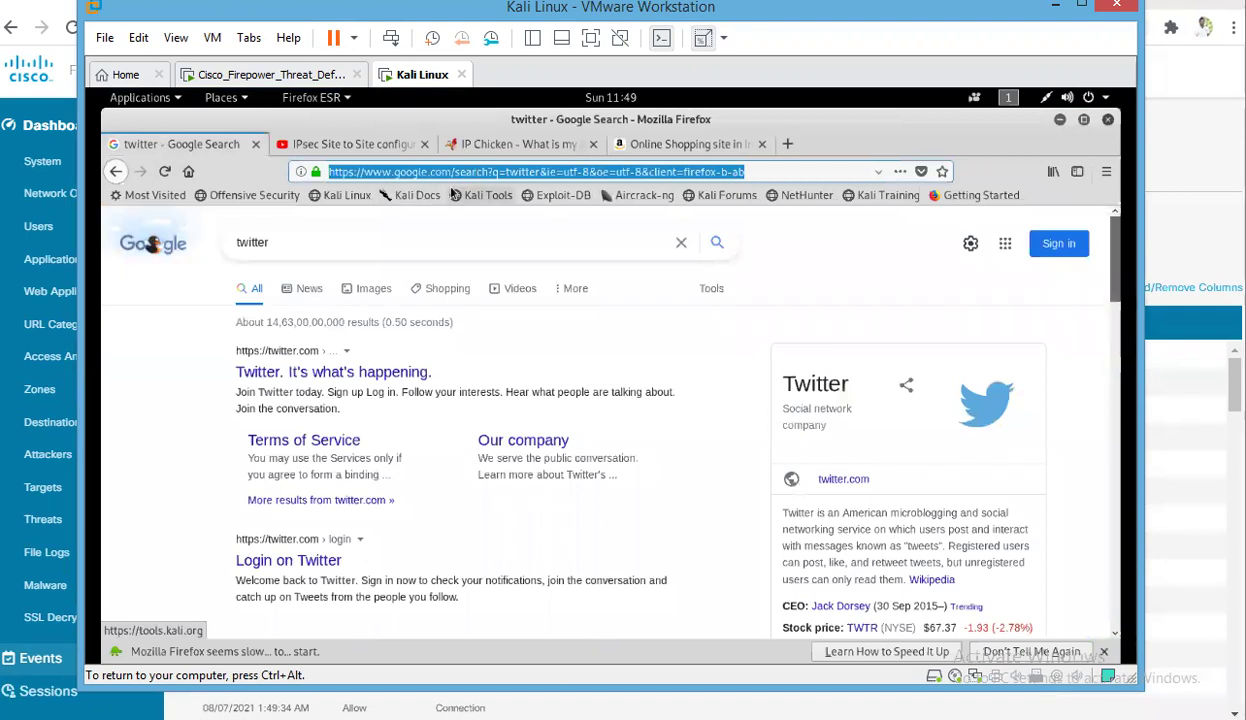
pyautogui.press('BackSpace')
pyautogui.write('f')
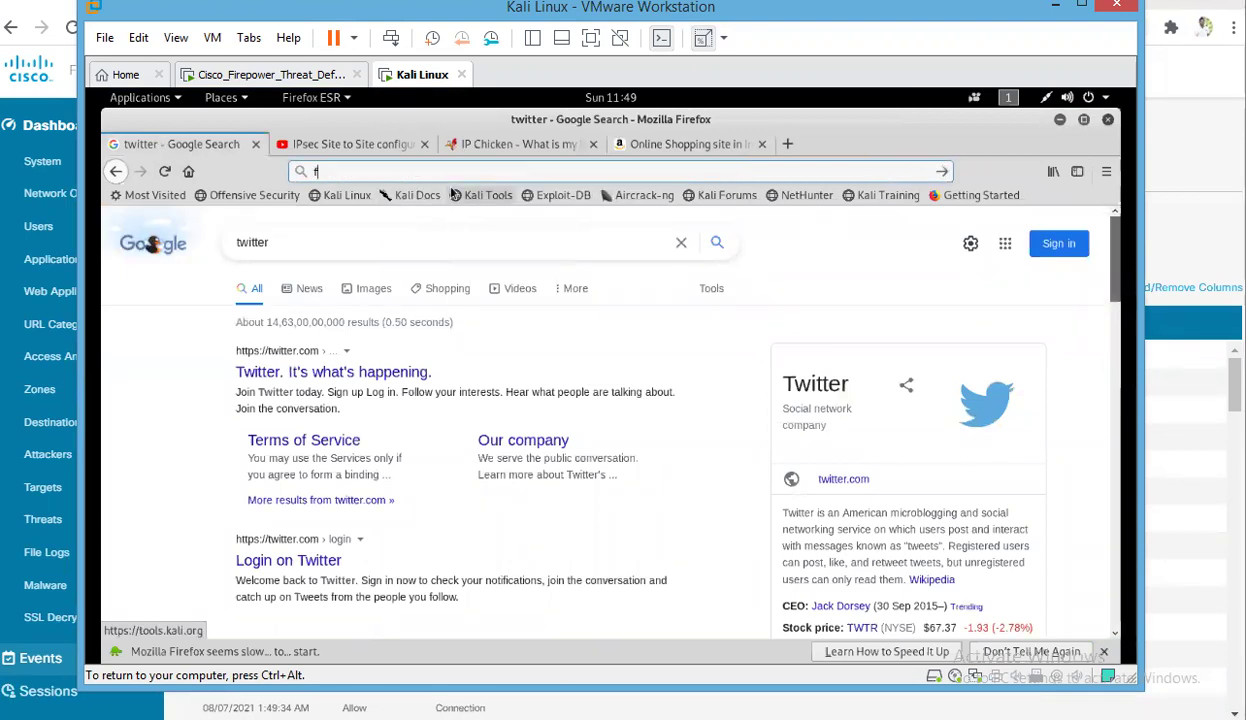
pyautogui.write('cebool')
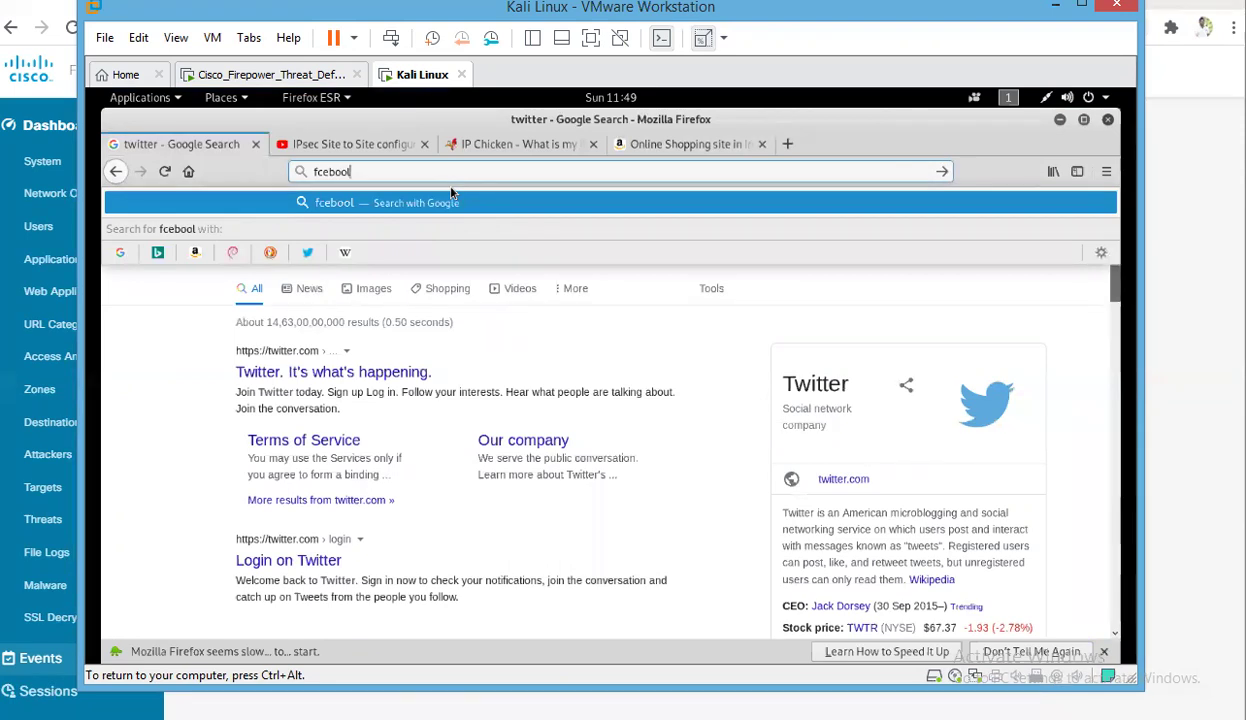
pyautogui.press('BackSpace')
pyautogui.write('k')
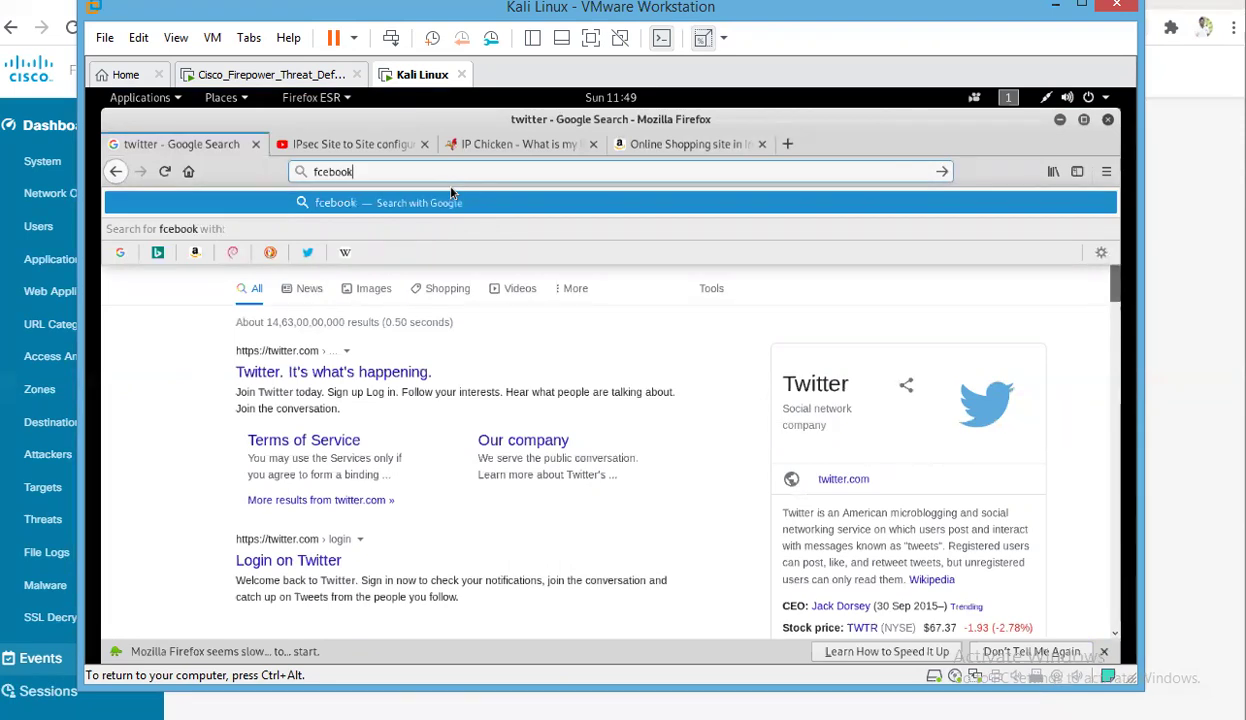
pyautogui.write('.com')
pyautogui.press('Return')
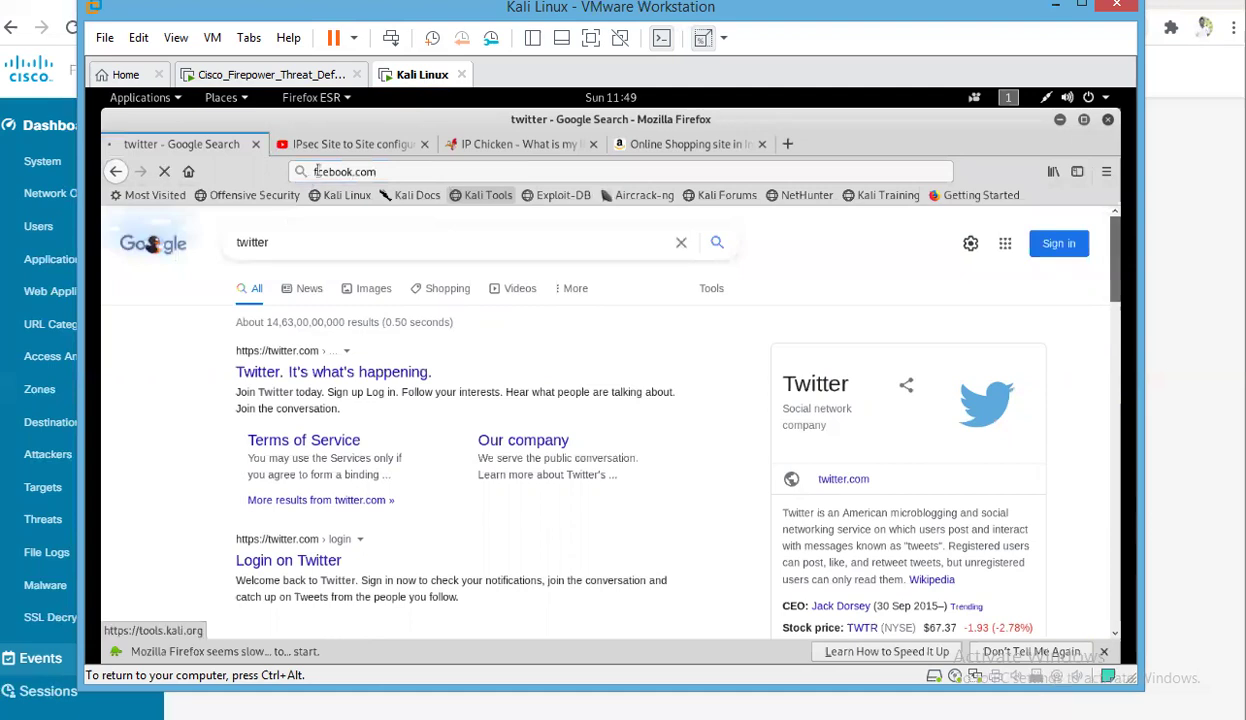
pyautogui.click(317, 171)
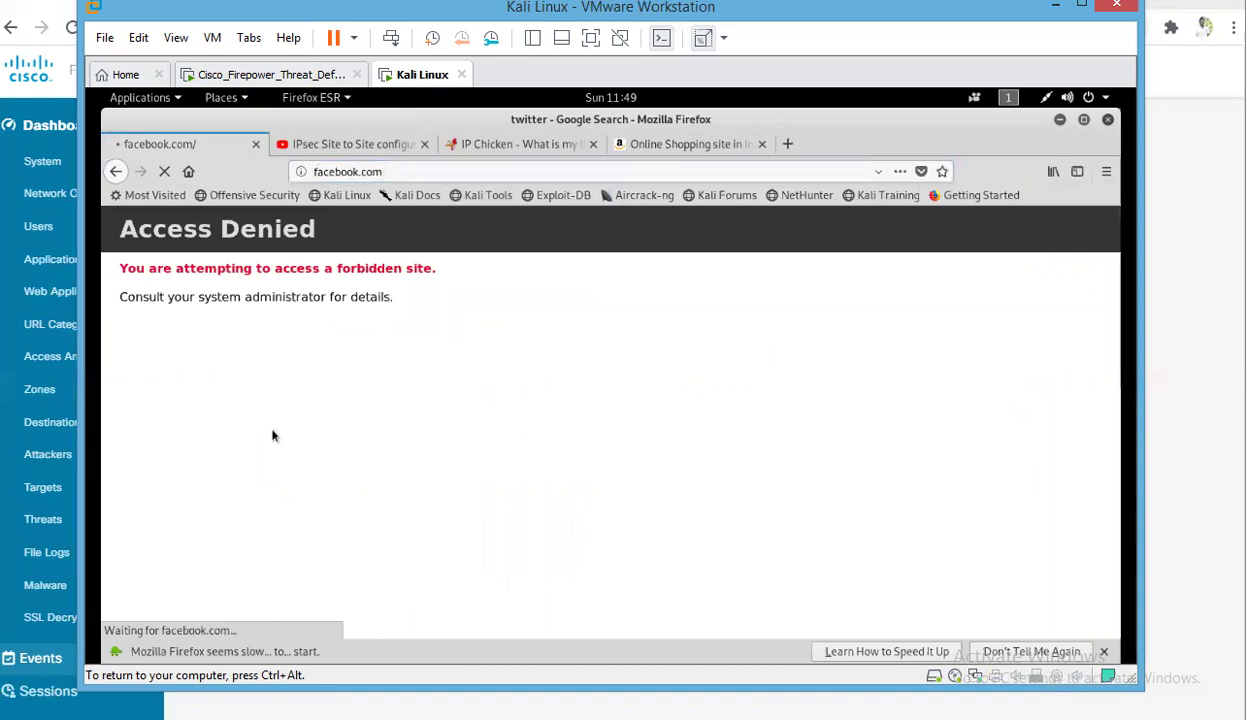
pyautogui.moveTo(396, 268); pyautogui.dragTo(127, 268)
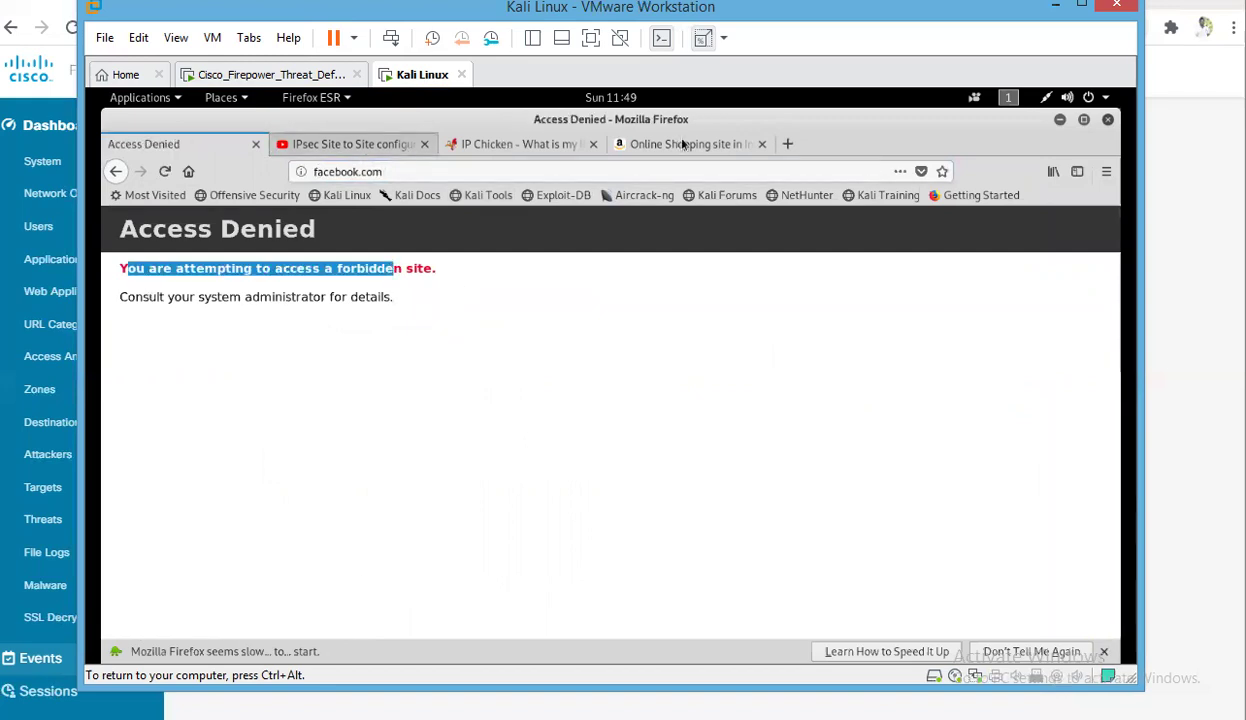
# Reload the amazon.in tab and minimize VMware to reveal the Event Viewer
pyautogui.click(680, 144)
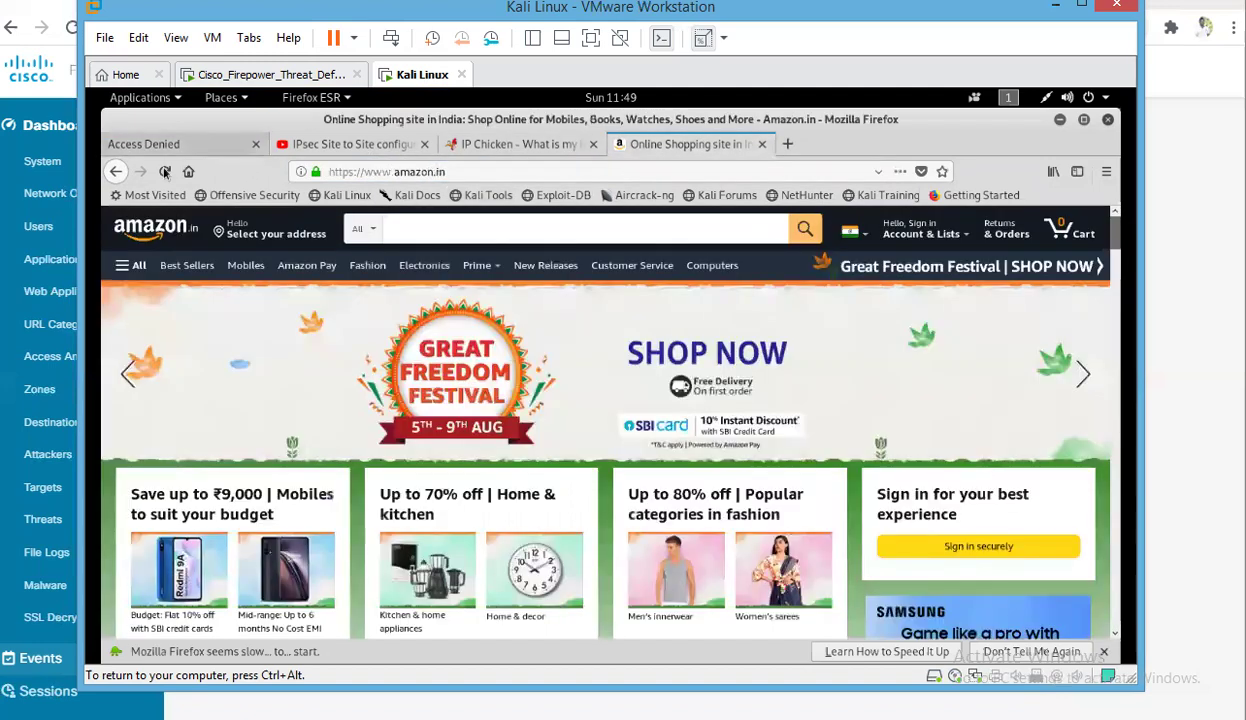
pyautogui.click(165, 172)
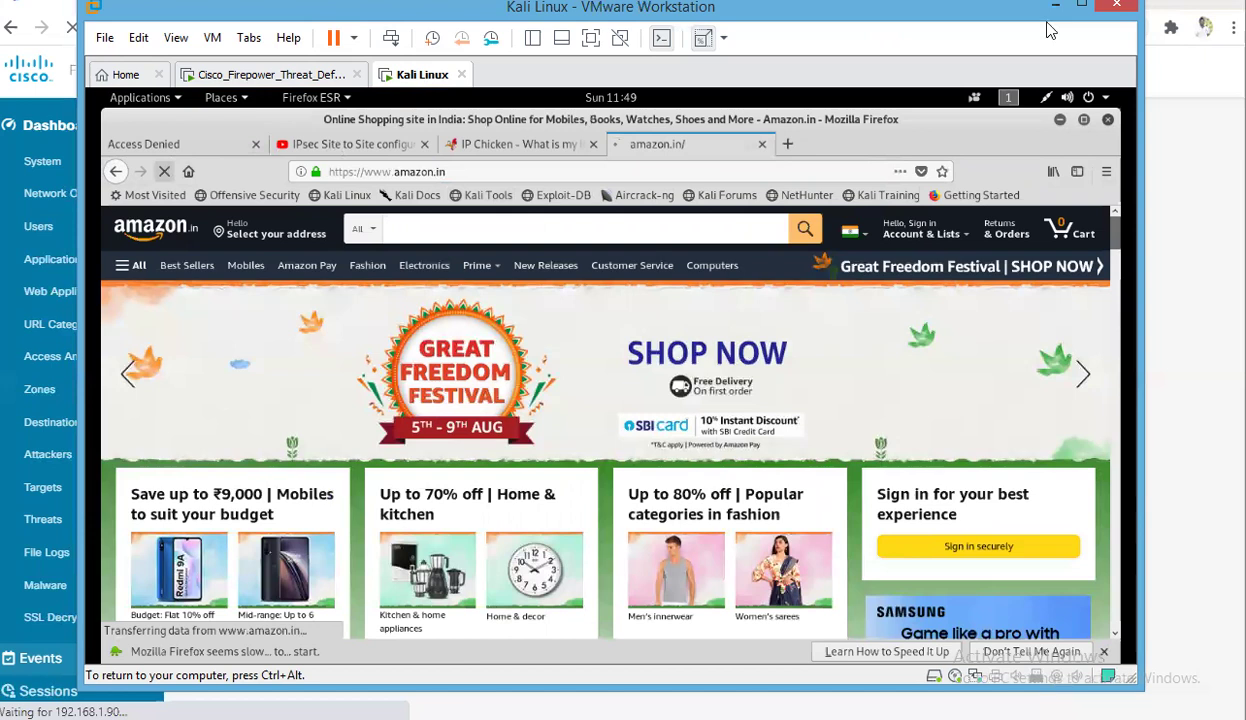
pyautogui.click(1150, 150)
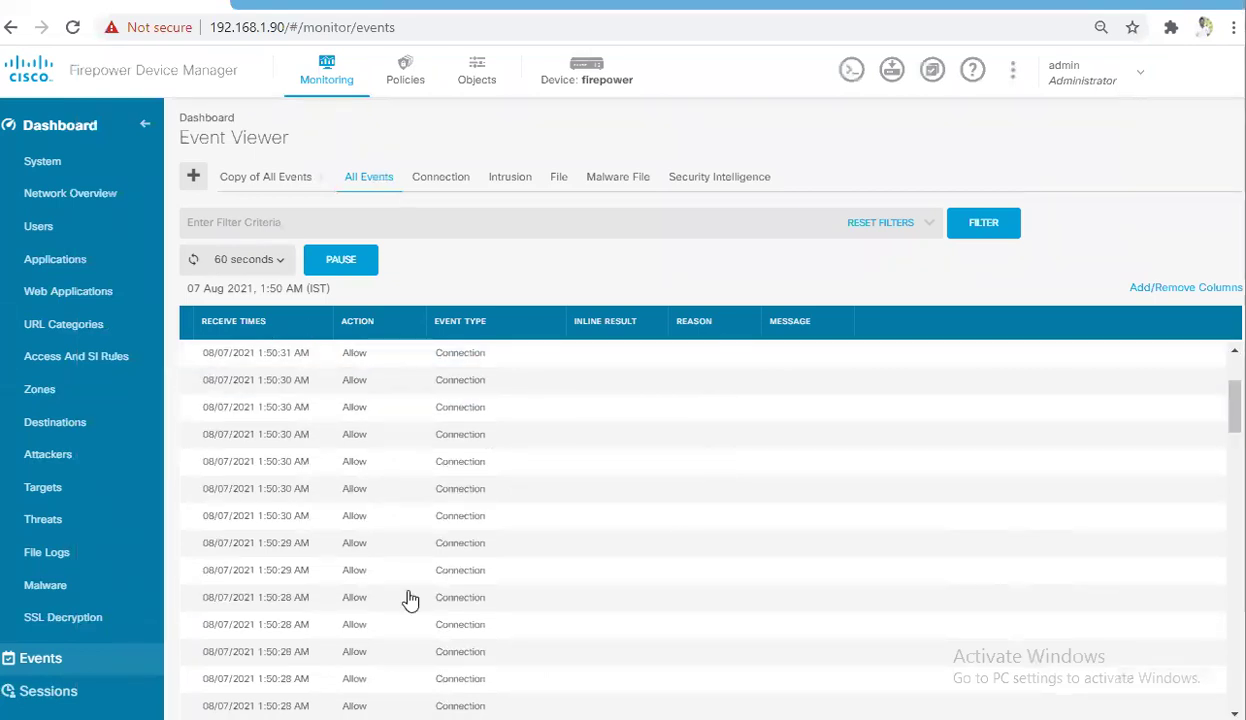
# Scroll down the Event Viewer's Allow connection events and back to the top
pyautogui.scroll(-4, 420, 575)
pyautogui.scroll(-3, 440, 562)
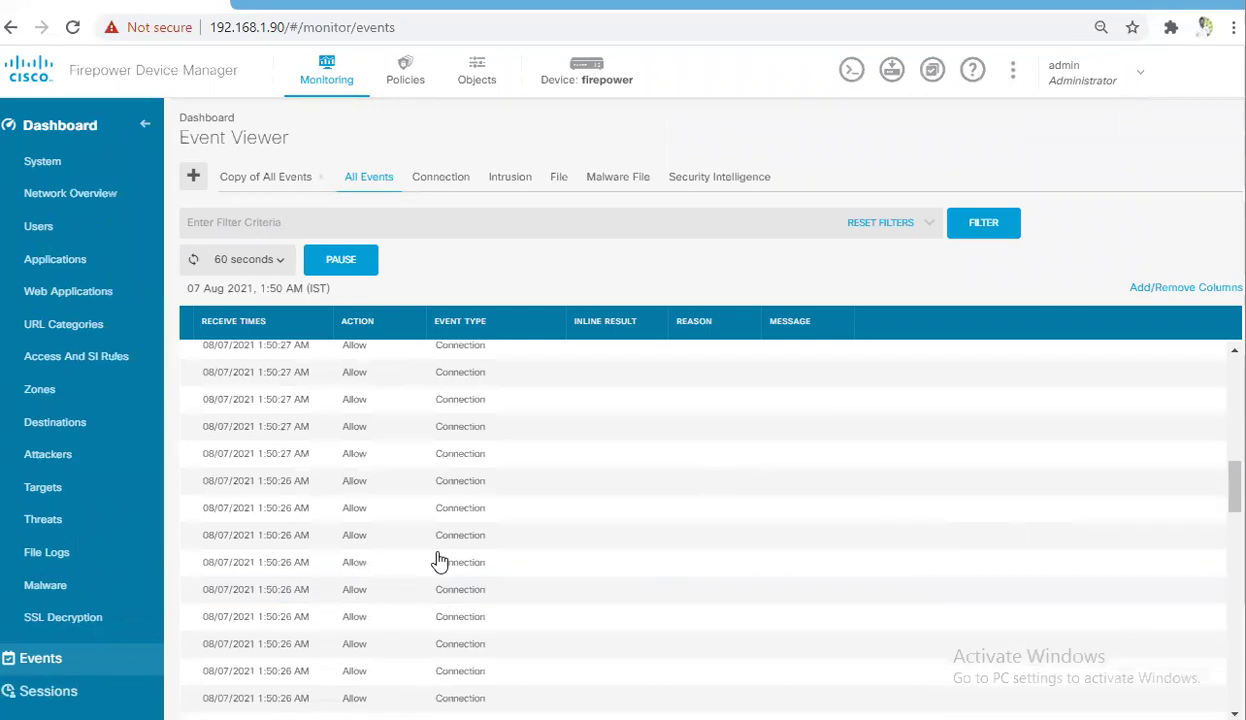
pyautogui.scroll(-3, 440, 562)
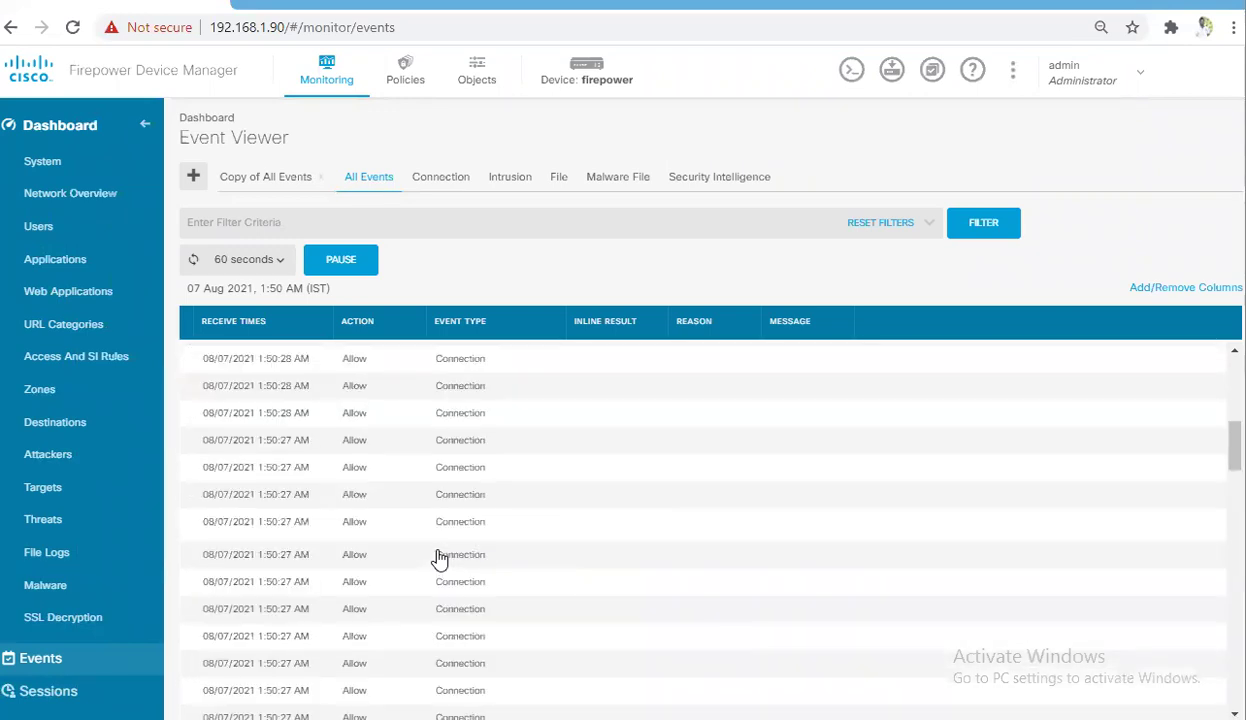
pyautogui.scroll(5, 437, 556)
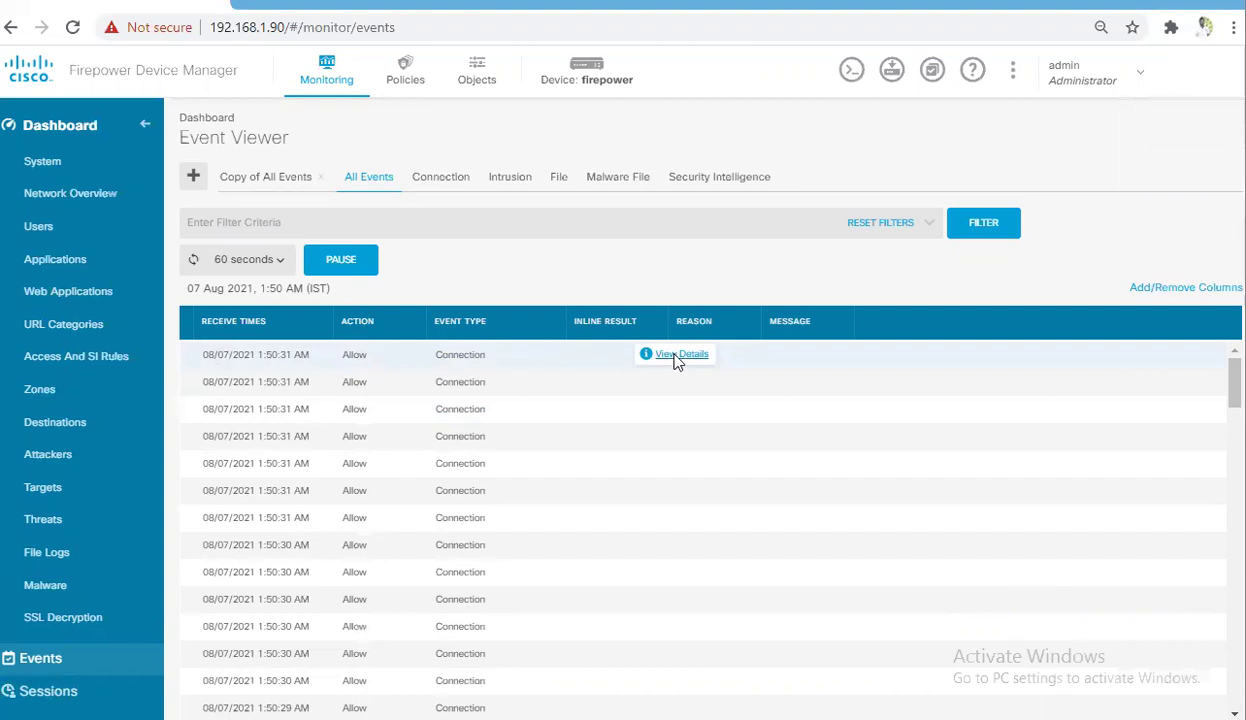
# Inspect the details of the newest connection event, then close them
pyautogui.click(676, 357)
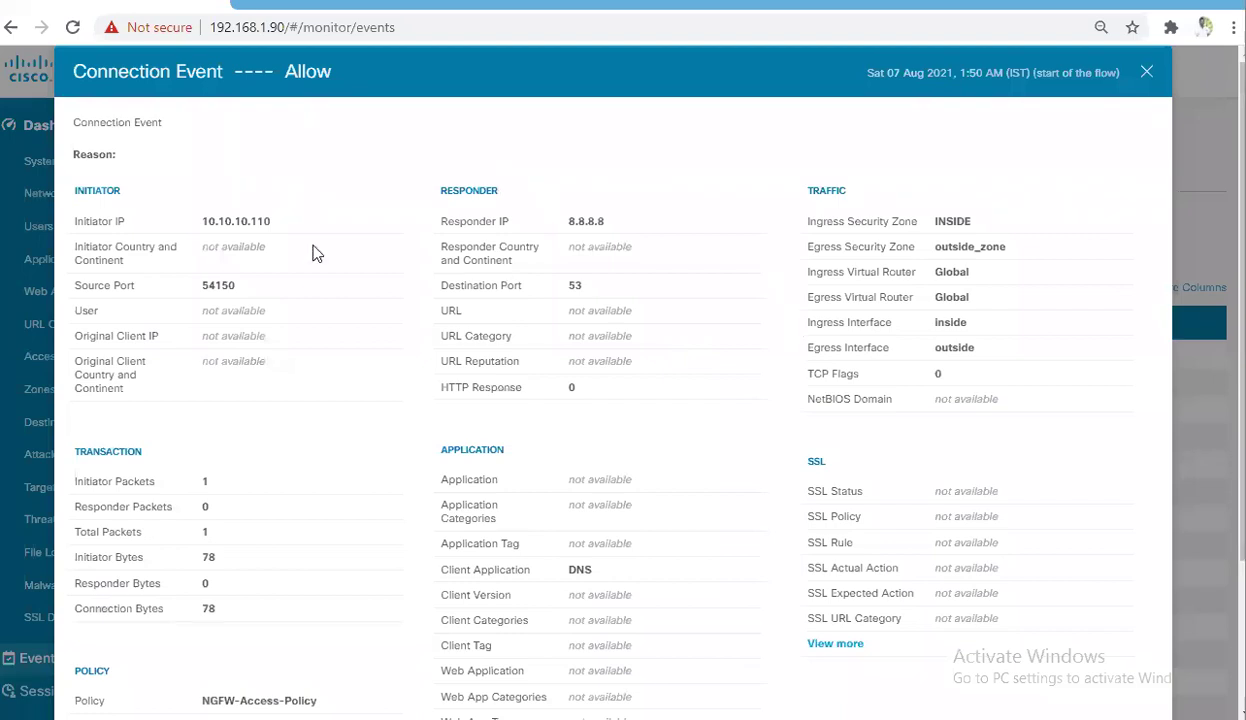
pyautogui.scroll(-2, 540, 430)
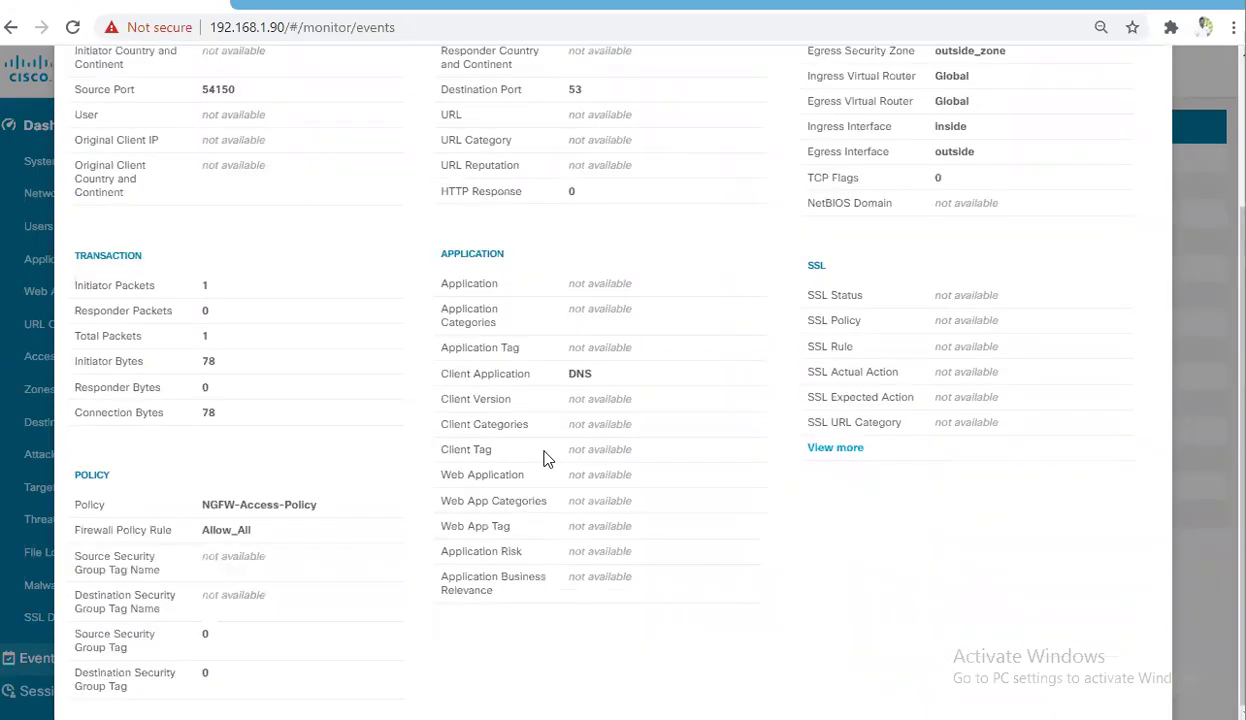
pyautogui.scroll(2, 1140, 180)
pyautogui.click(1147, 76)
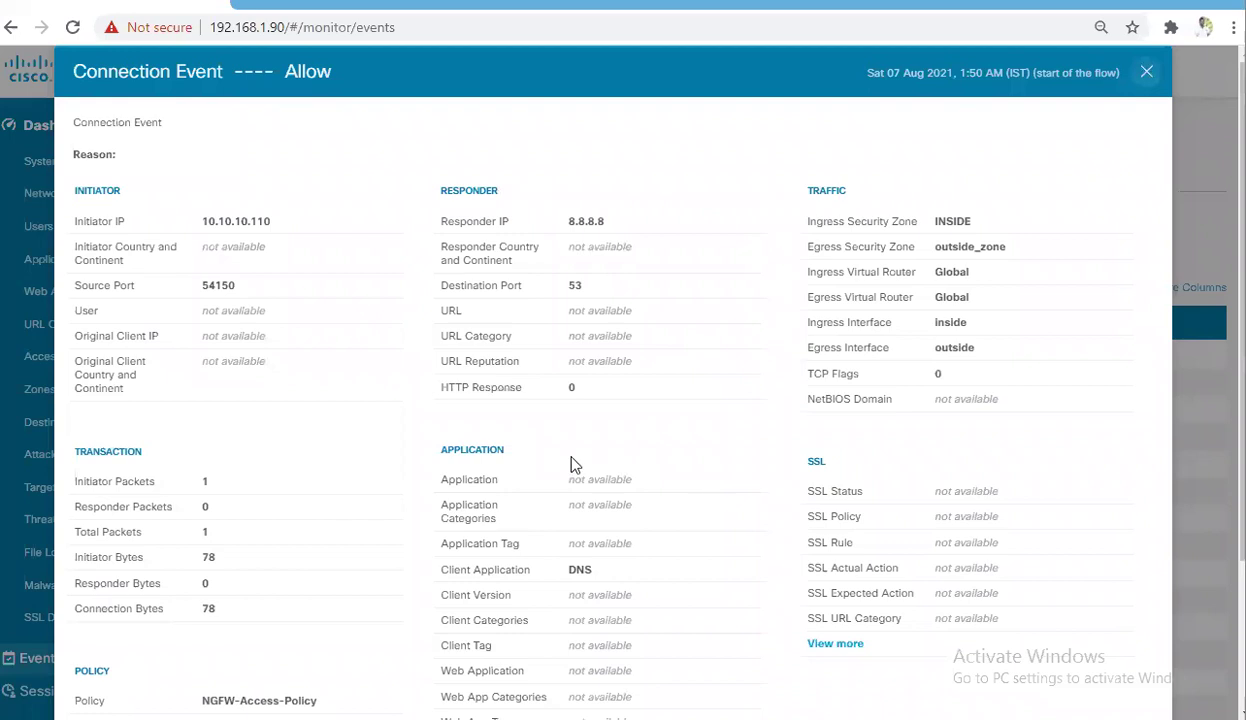
# Scroll down the event list to the Block events at 1:50:12–1:50:13 AM
pyautogui.scroll(-5, 575, 465)
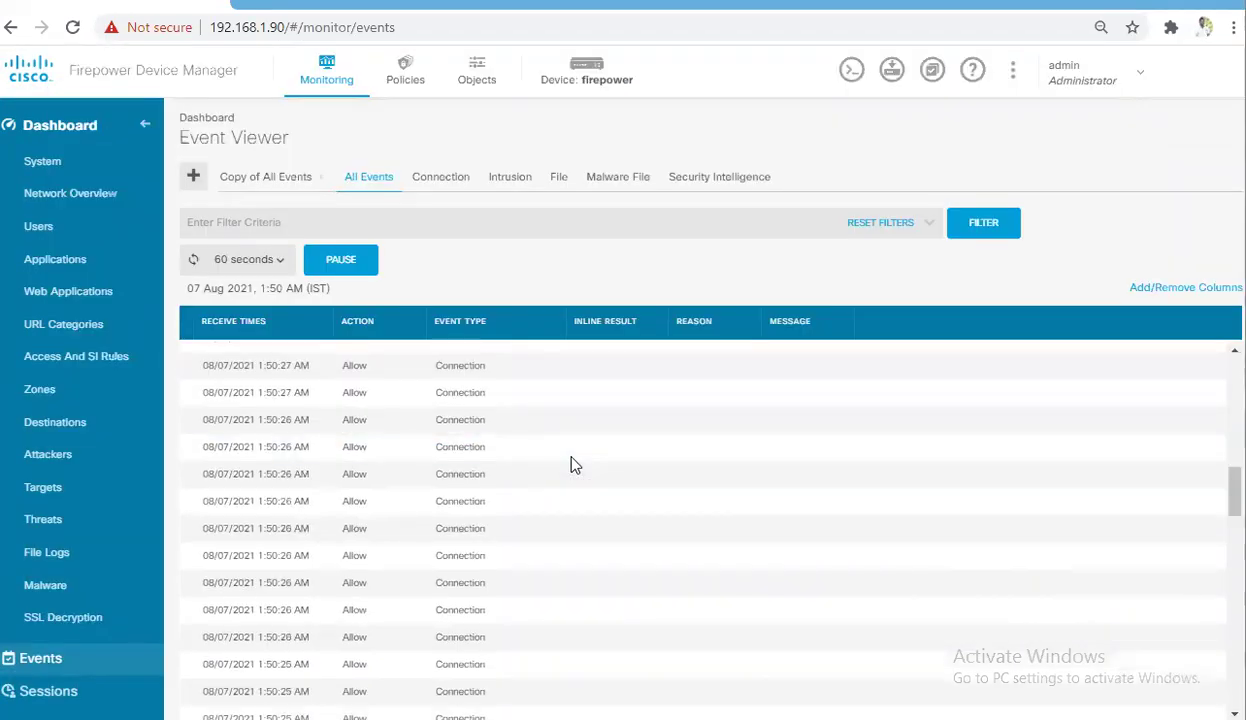
pyautogui.scroll(-10, 573, 465)
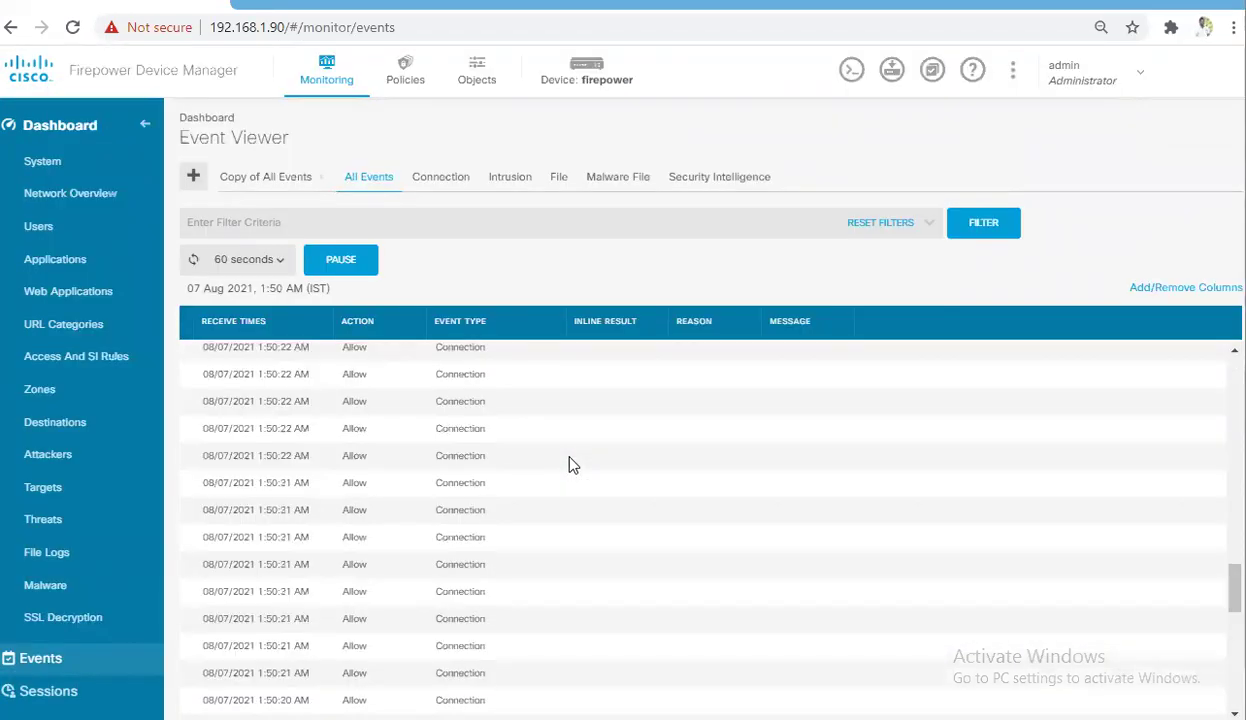
pyautogui.scroll(-5, 572, 464)
pyautogui.scroll(-1, 572, 465)
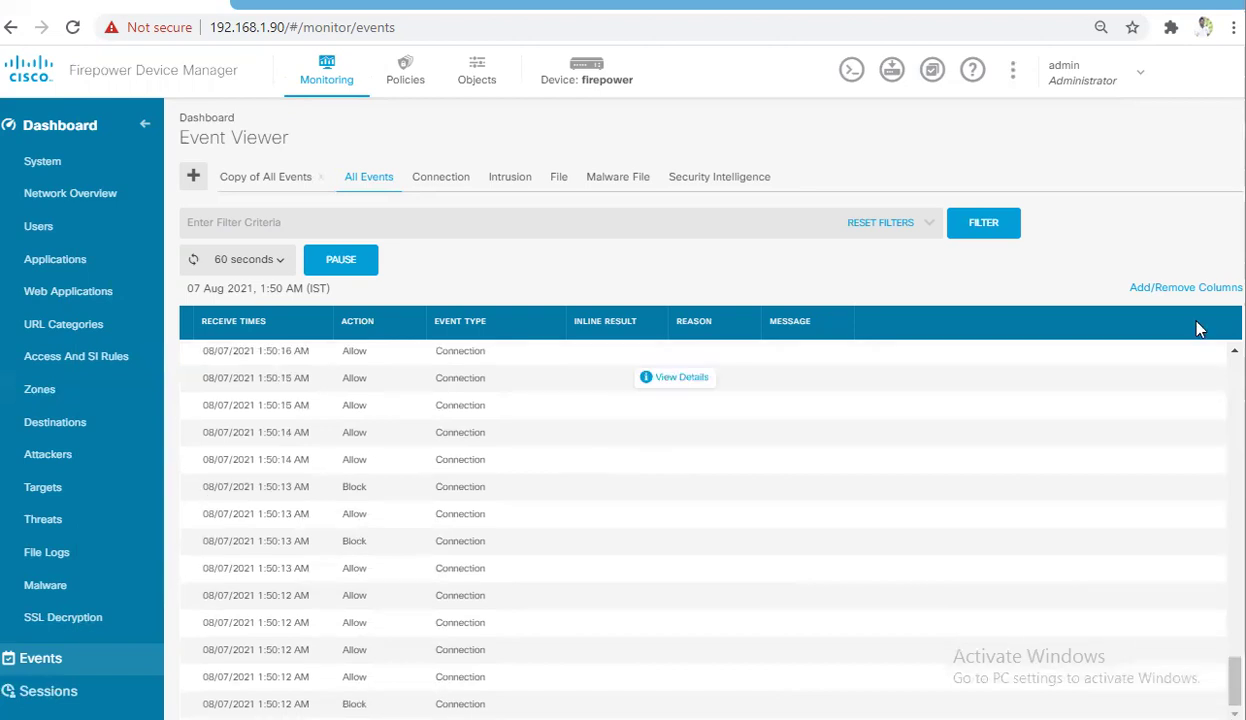
# In Customize columns, add the Application and Intrusion Policy columns to the selected list
pyautogui.click(1177, 292)
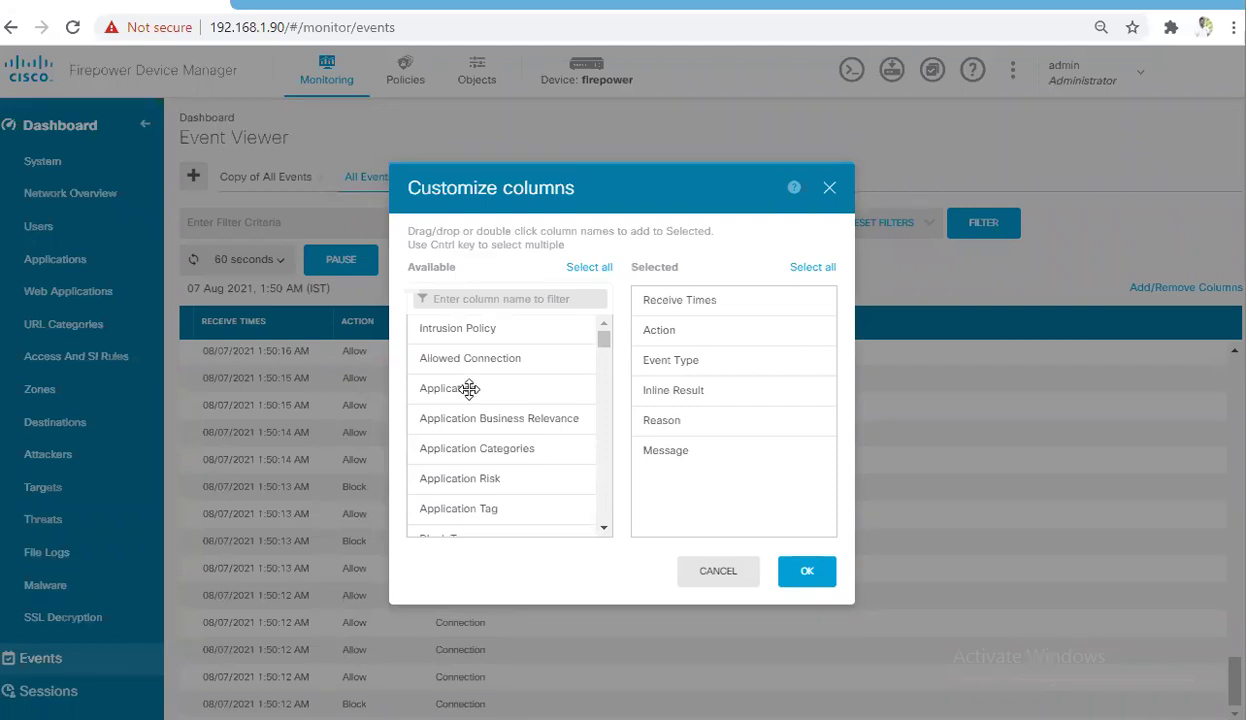
pyautogui.moveTo(465, 388); pyautogui.dragTo(676, 405)
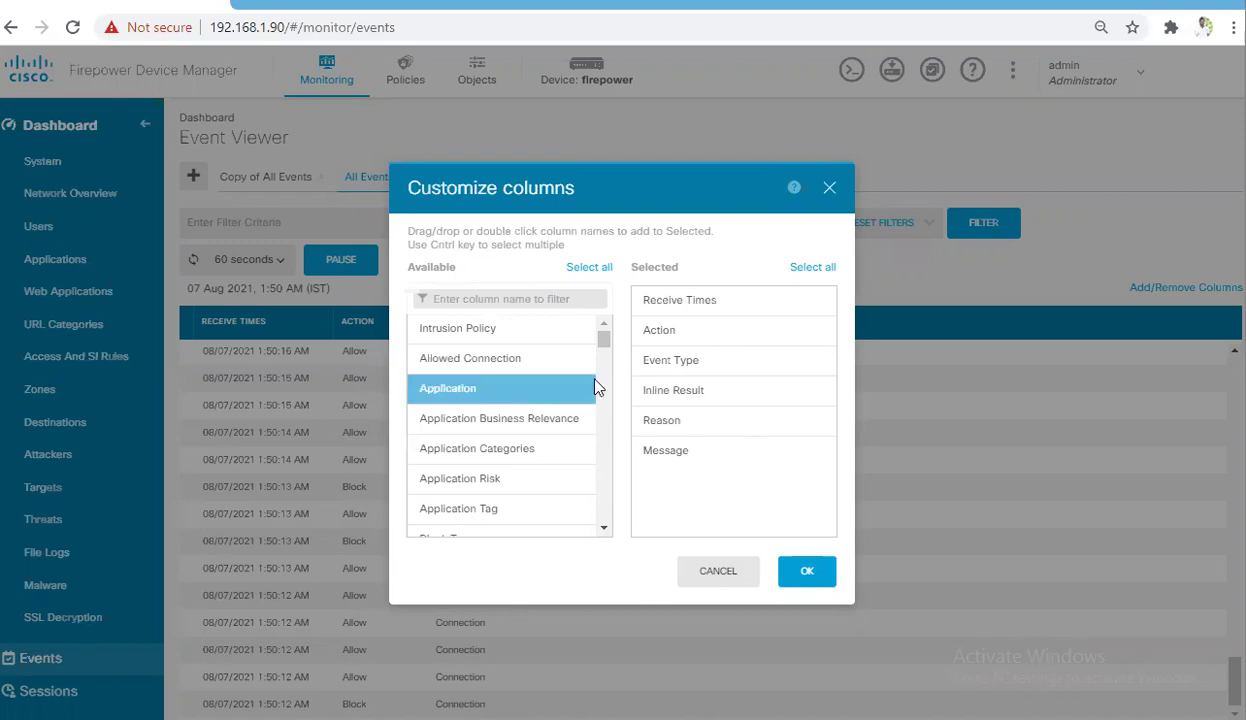
pyautogui.moveTo(704, 330); pyautogui.dragTo(704, 332)
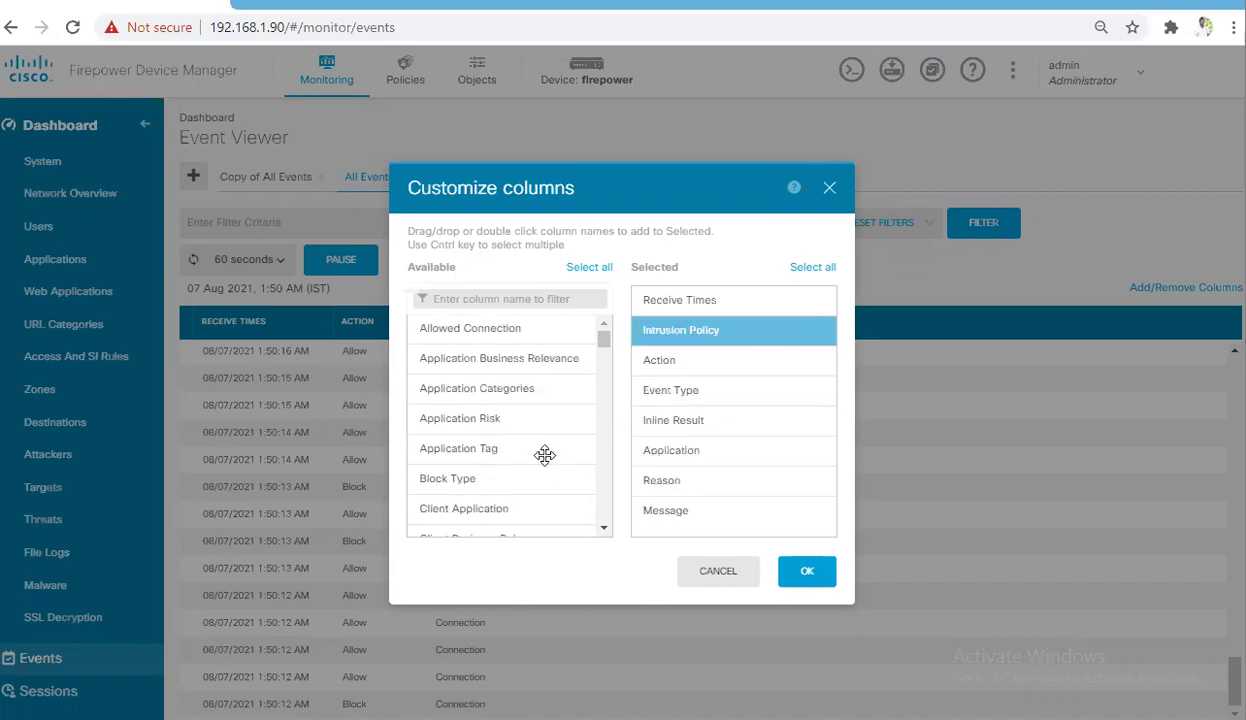
pyautogui.scroll(-3, 545, 455)
pyautogui.scroll(-3, 545, 455)
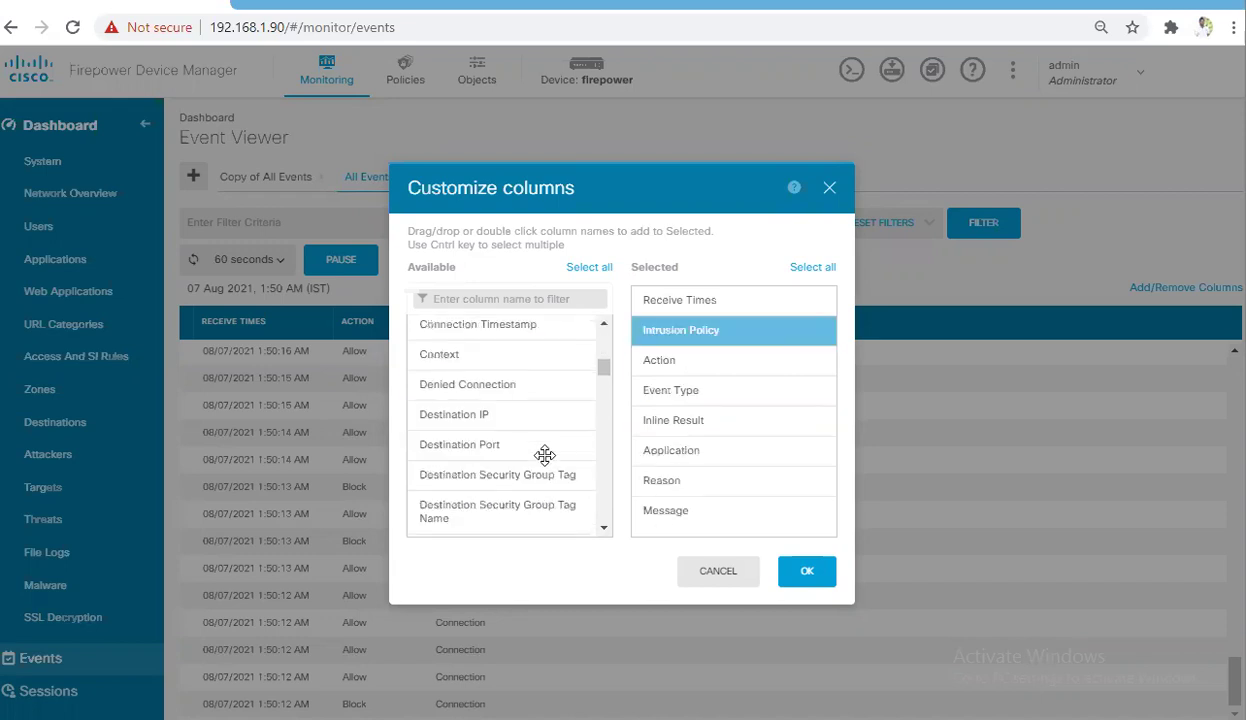
pyautogui.scroll(-1, 545, 455)
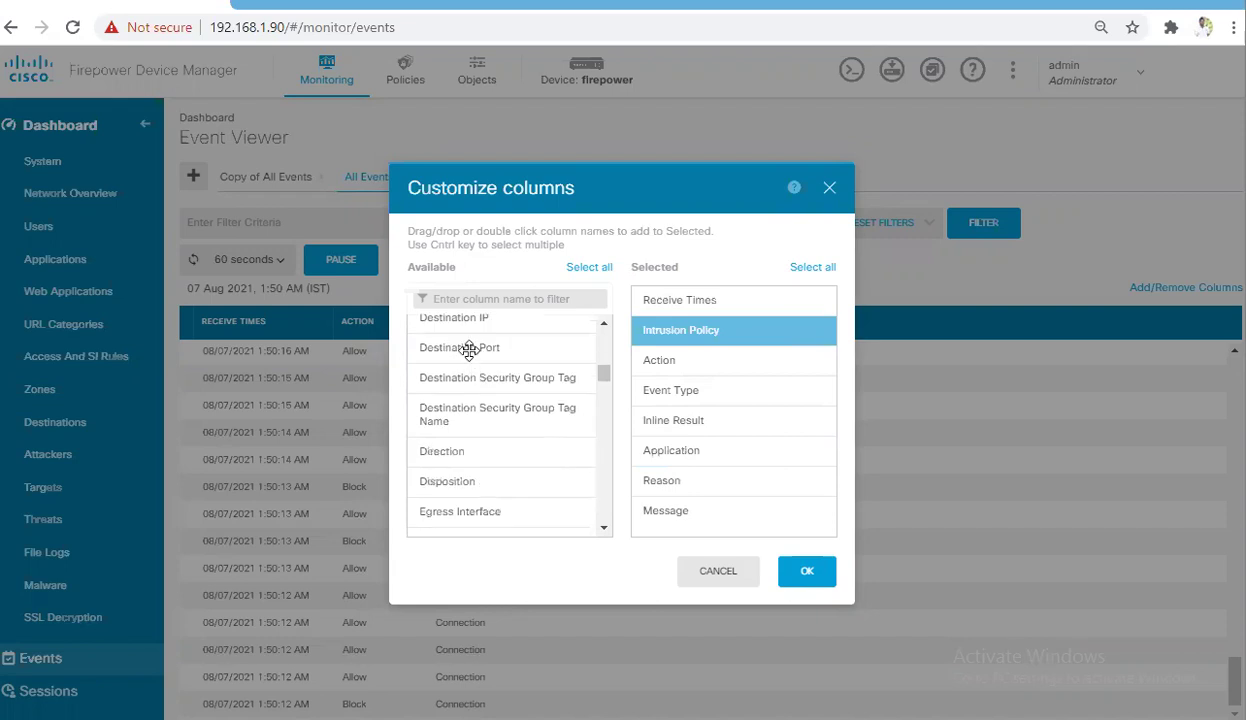
# Add the Destination Port and Rule columns to the selected list
pyautogui.moveTo(473, 347); pyautogui.dragTo(632, 485)
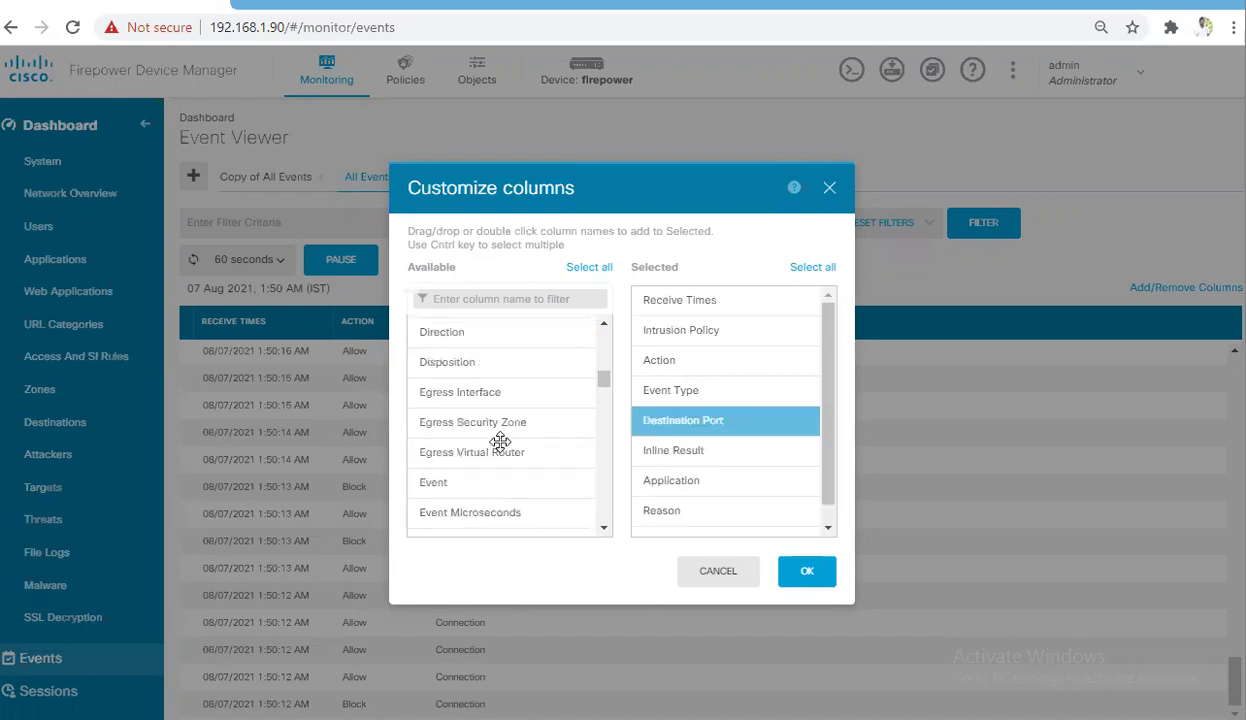
pyautogui.scroll(-1, 500, 442)
pyautogui.scroll(-2, 500, 442)
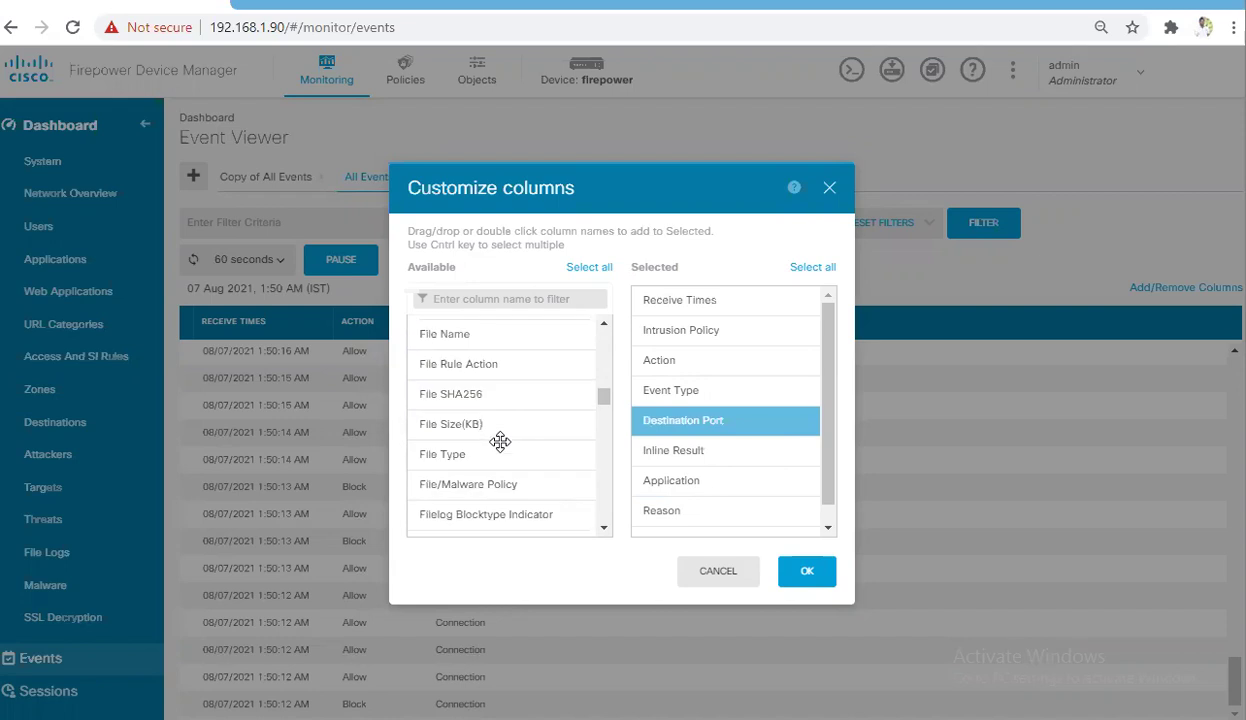
pyautogui.scroll(-2, 500, 441)
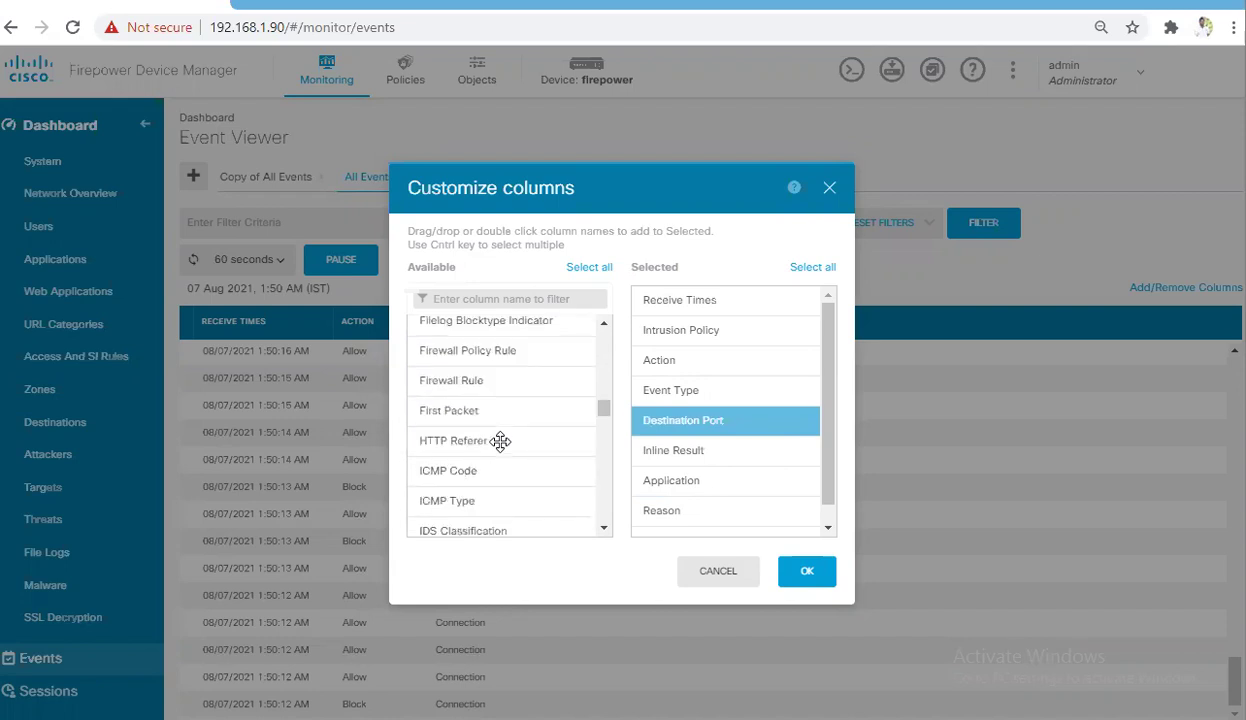
pyautogui.scroll(-1, 500, 441)
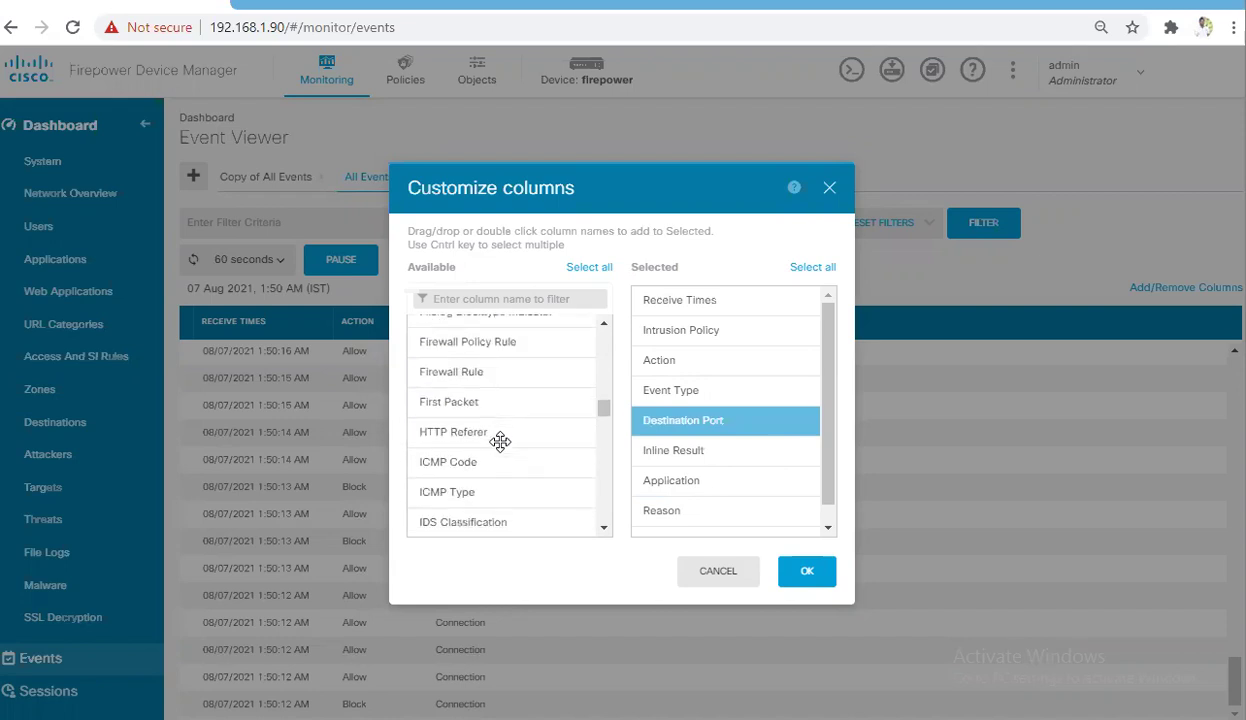
pyautogui.scroll(-8, 500, 441)
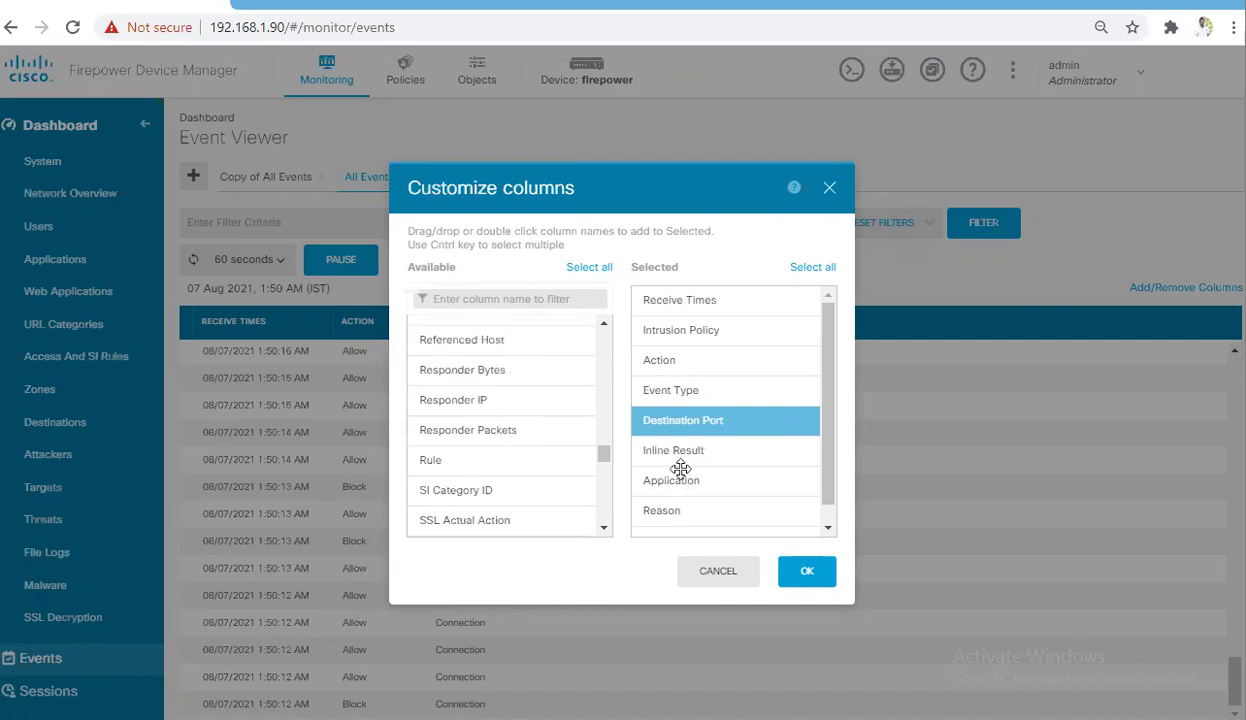
pyautogui.moveTo(430, 460); pyautogui.dragTo(700, 458)
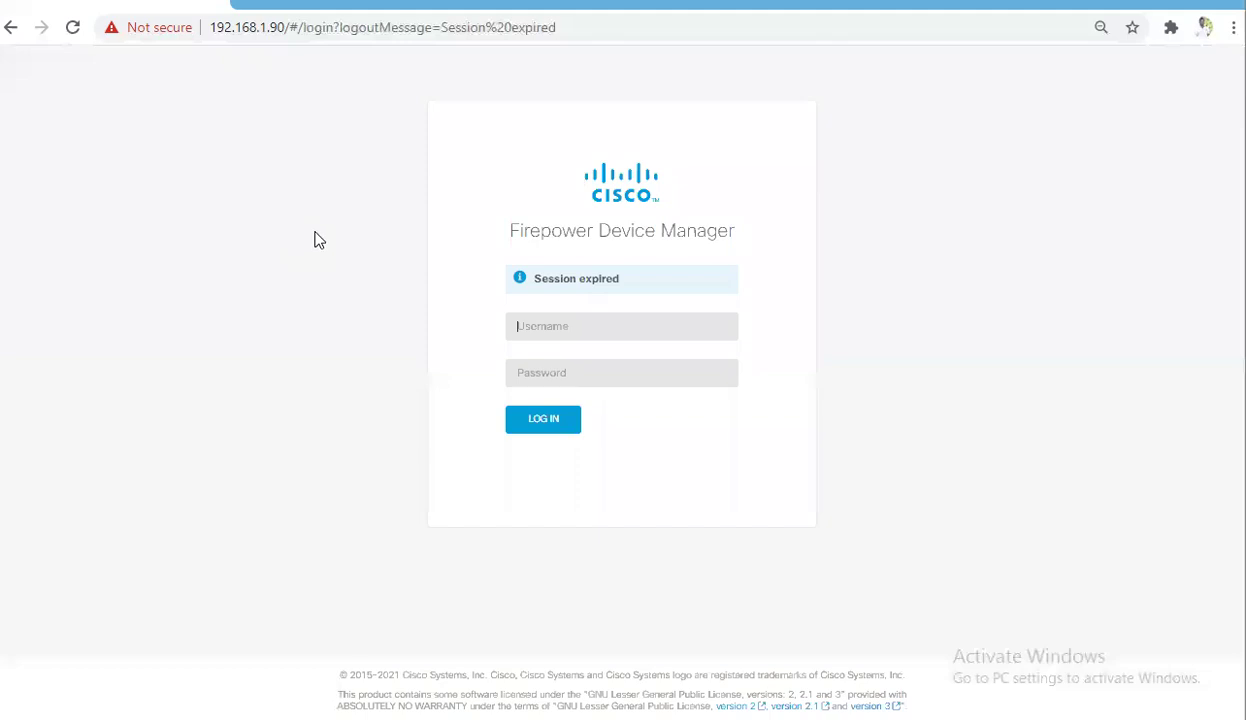
# Log back in with the saved administrator username and the account password
pyautogui.click(545, 334)
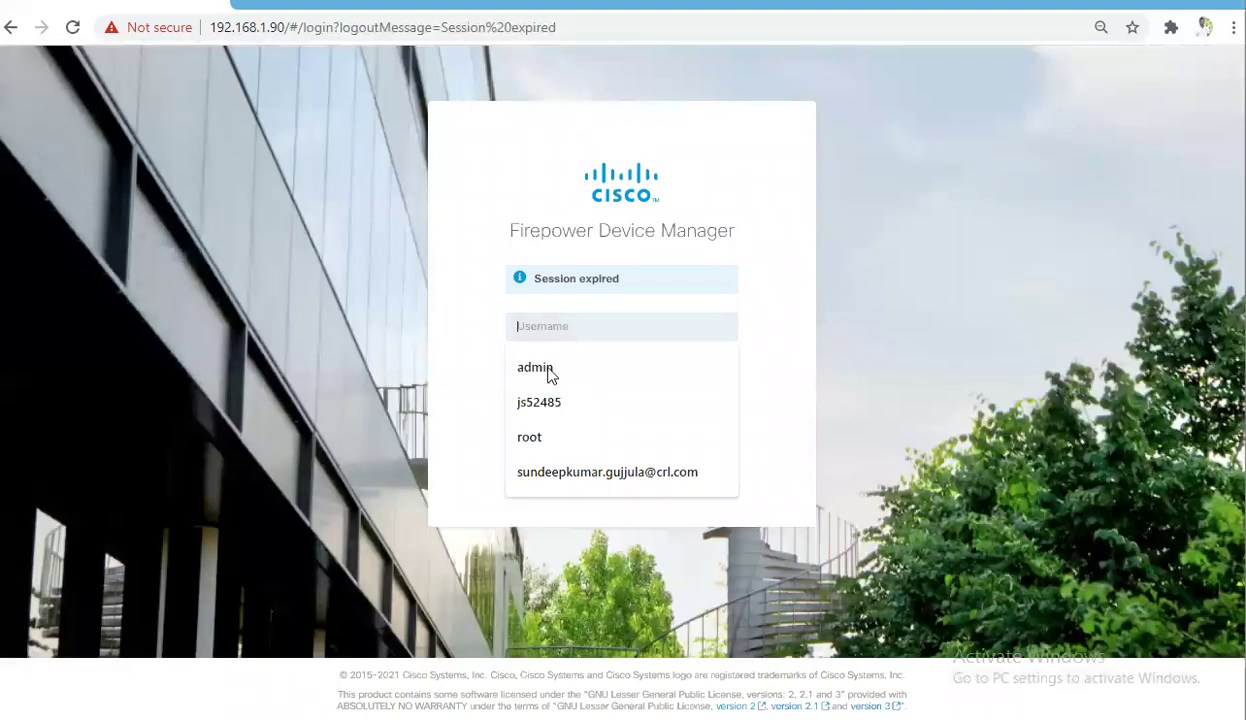
pyautogui.click(551, 373)
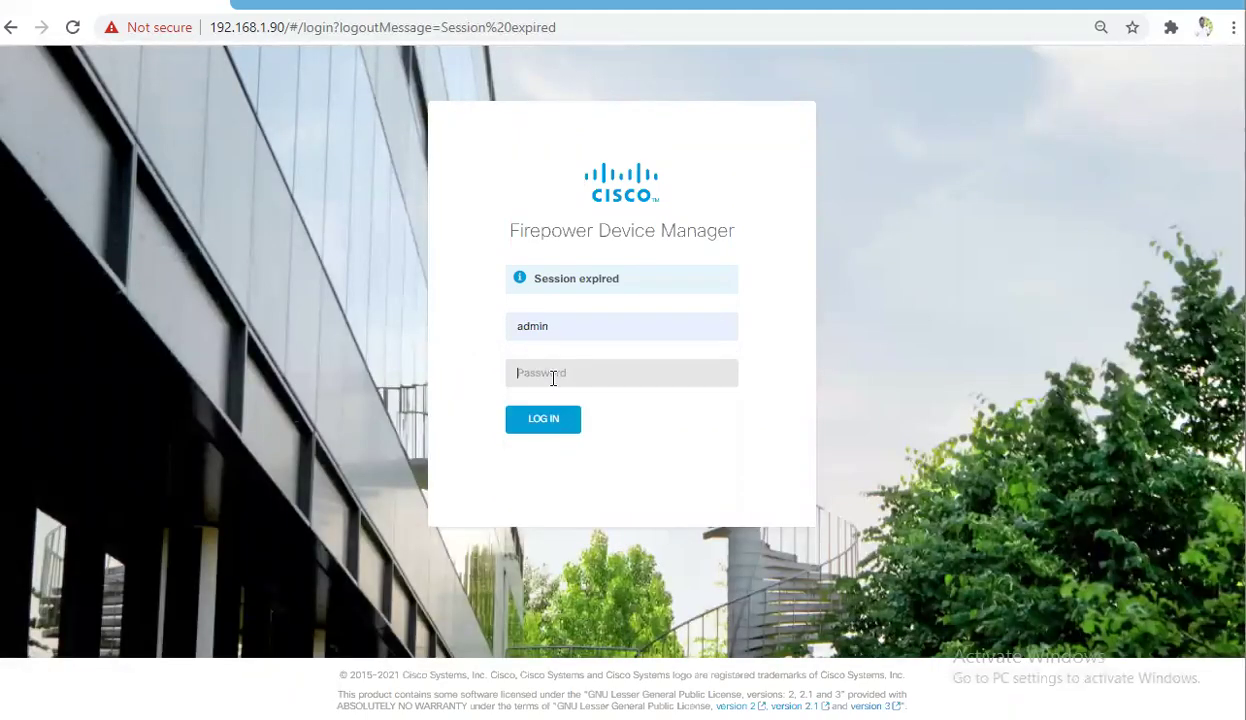
pyautogui.write('********')
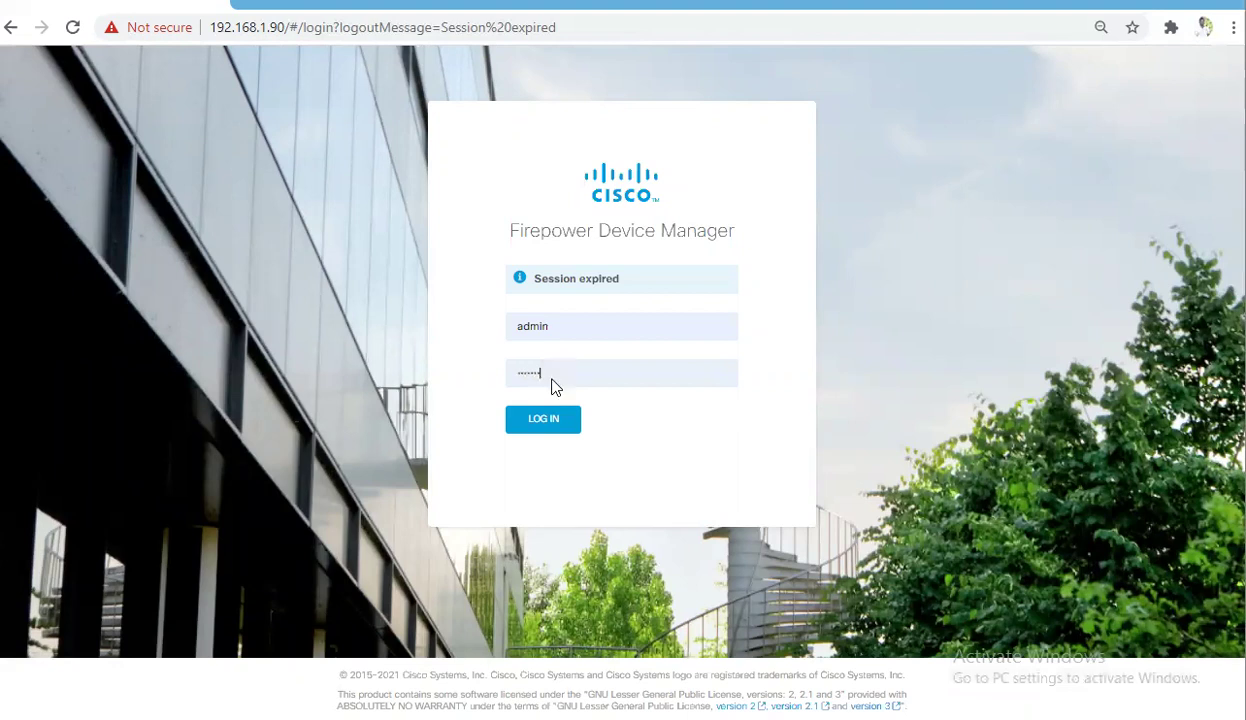
pyautogui.press('Return')
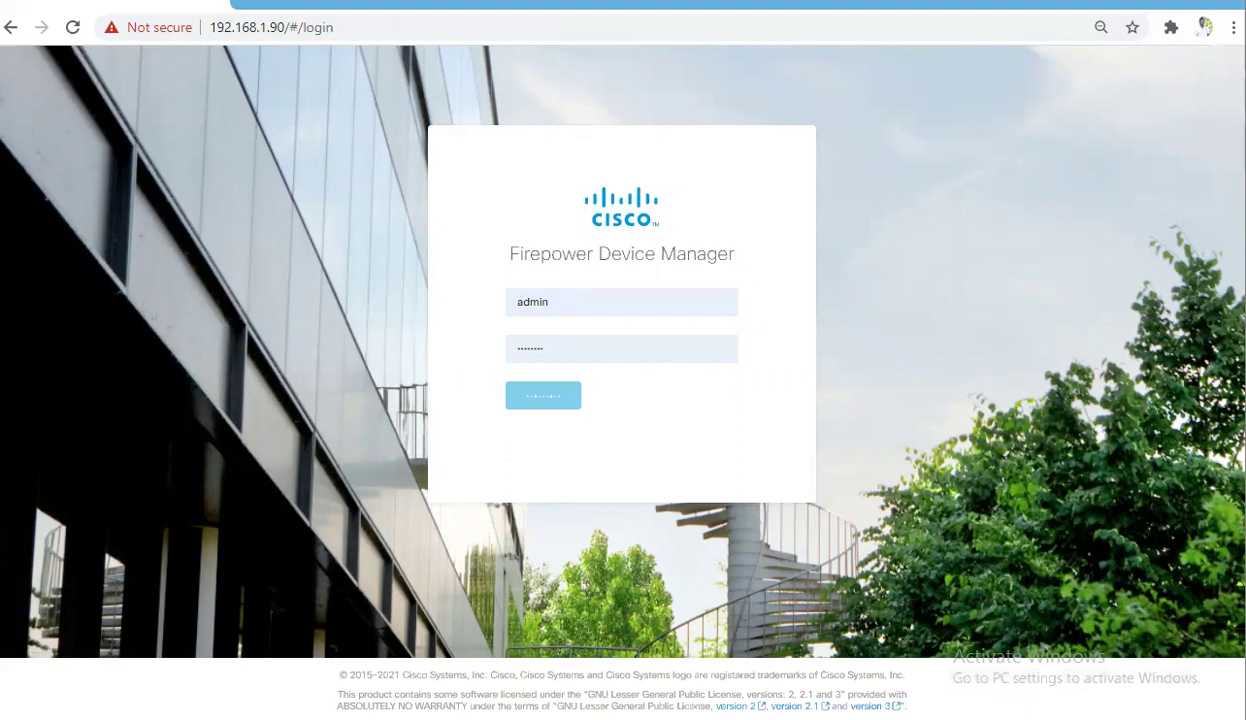
# In Kali Firefox, request facebook.com again and confirm it still shows Access Denied
pyautogui.hotkey('alt', 'Tab')
pyautogui.write('facebook.com')
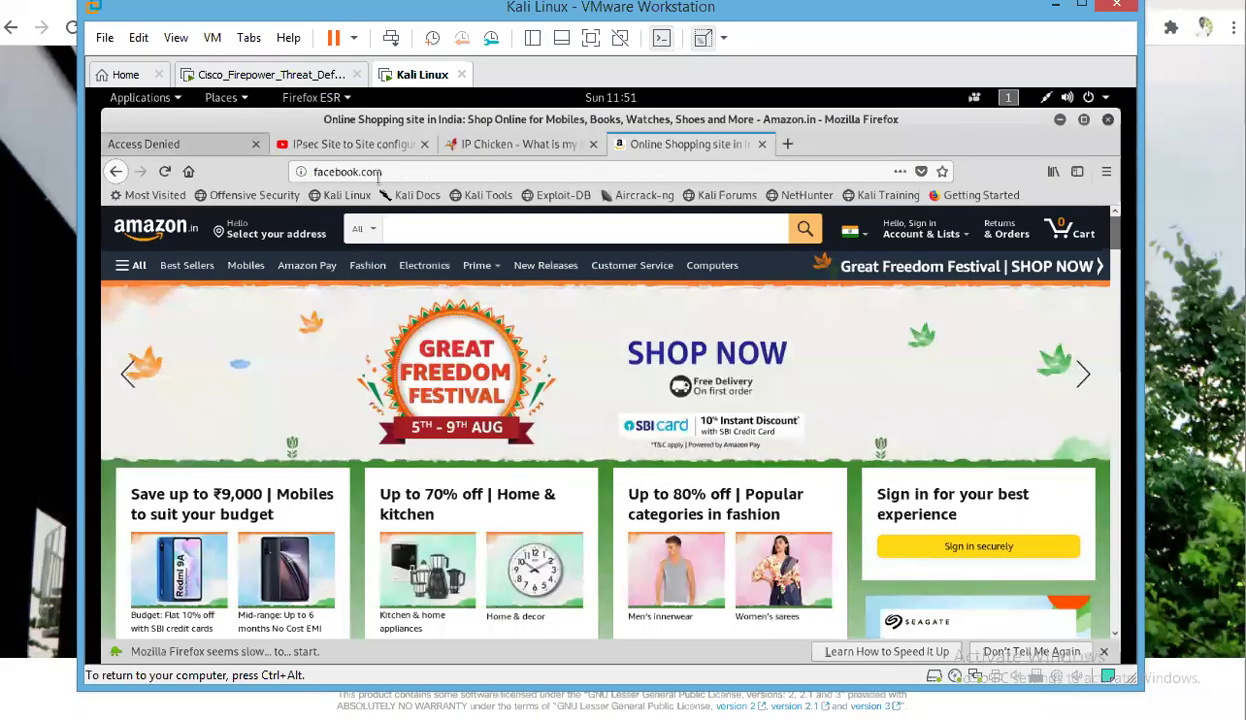
pyautogui.press('Return')
pyautogui.click(405, 172)
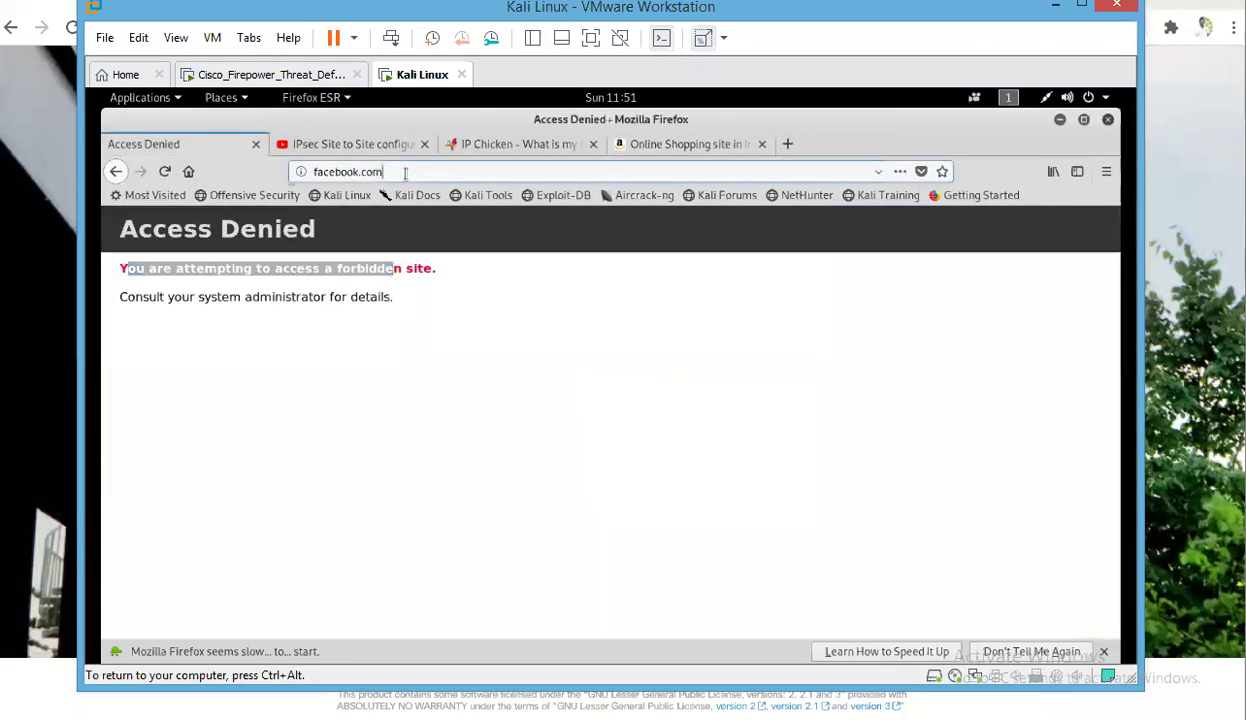
pyautogui.write('fac')
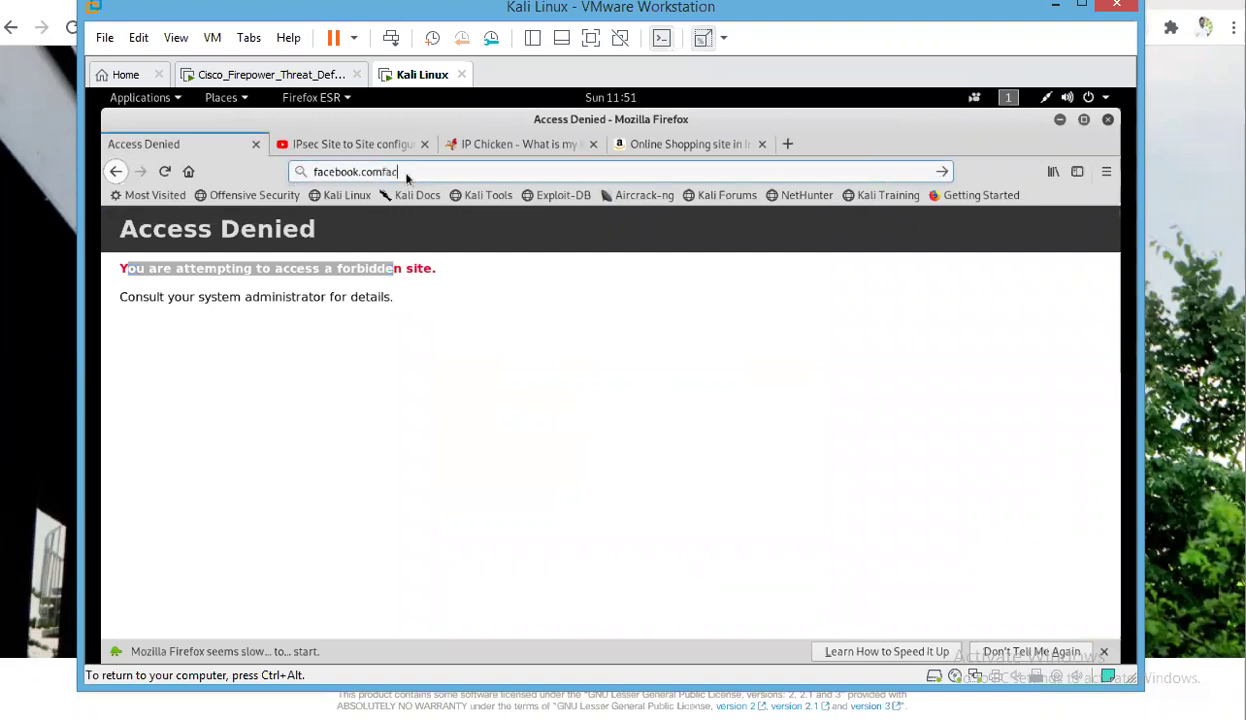
pyautogui.press('BackSpace')
pyautogui.press('BackSpace')
pyautogui.hotkey('ctrl', 'a')
pyautogui.press('BackSpace')
pyautogui.write('face')
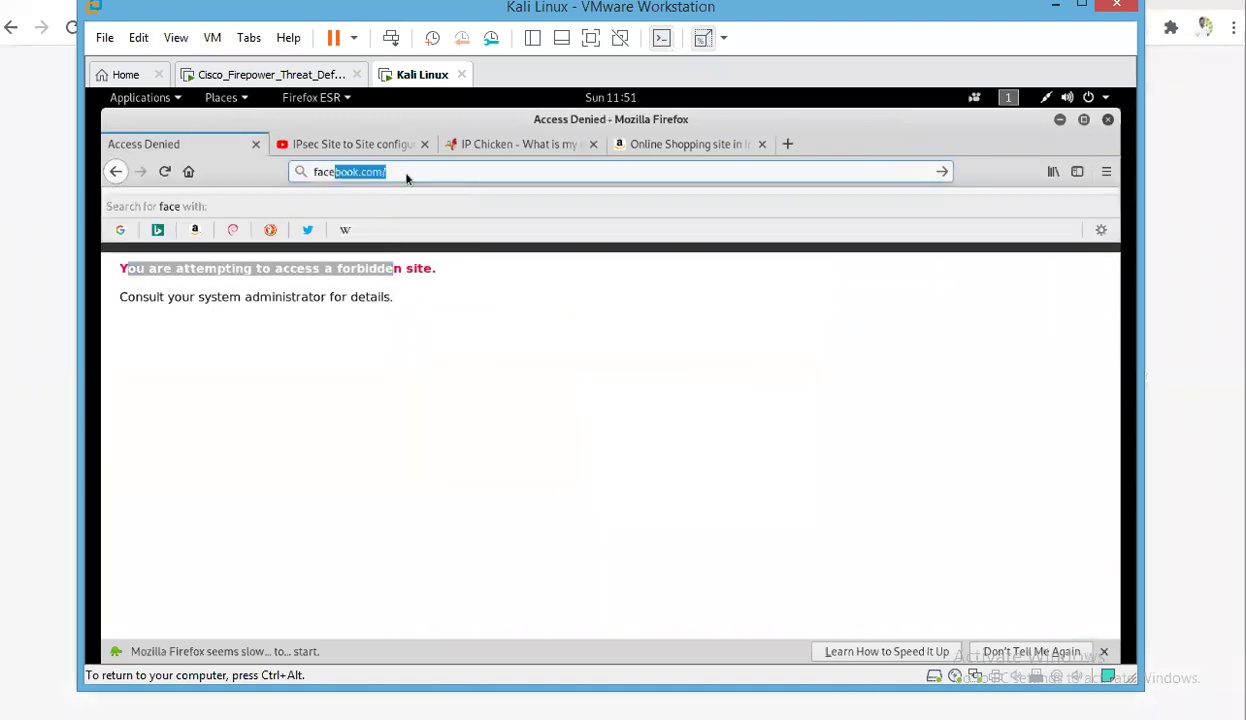
pyautogui.write('book.')
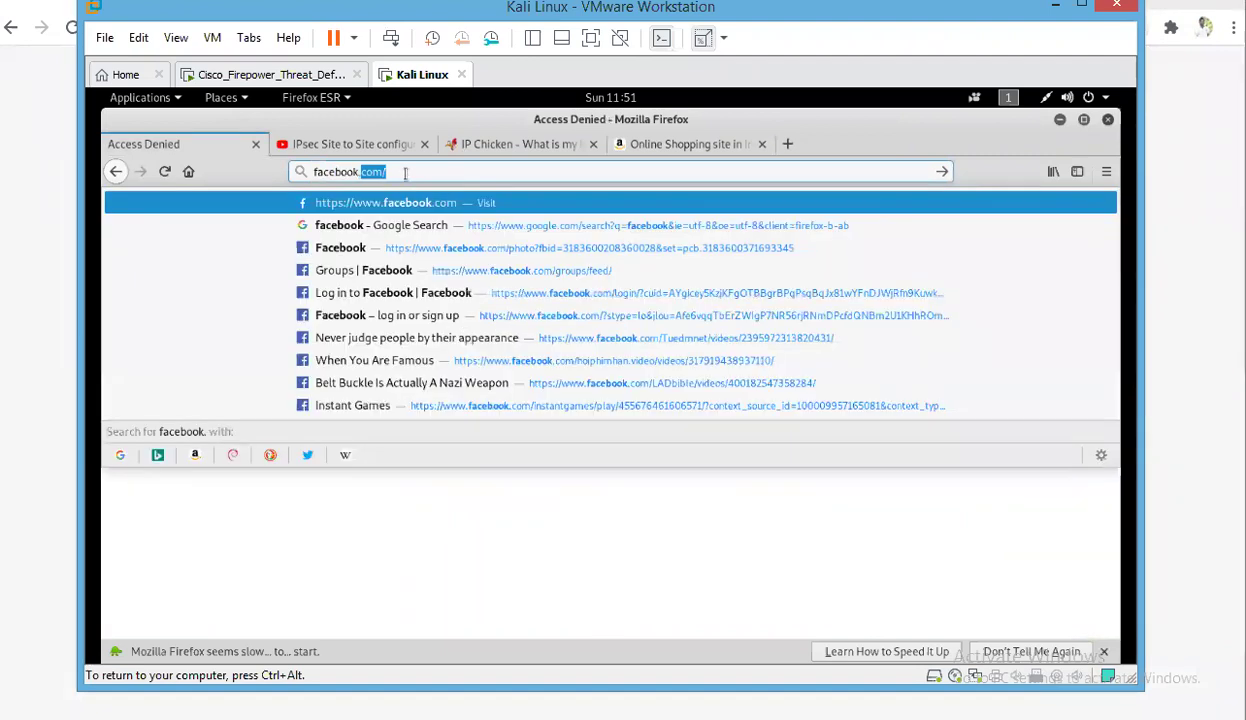
pyautogui.press('Return')
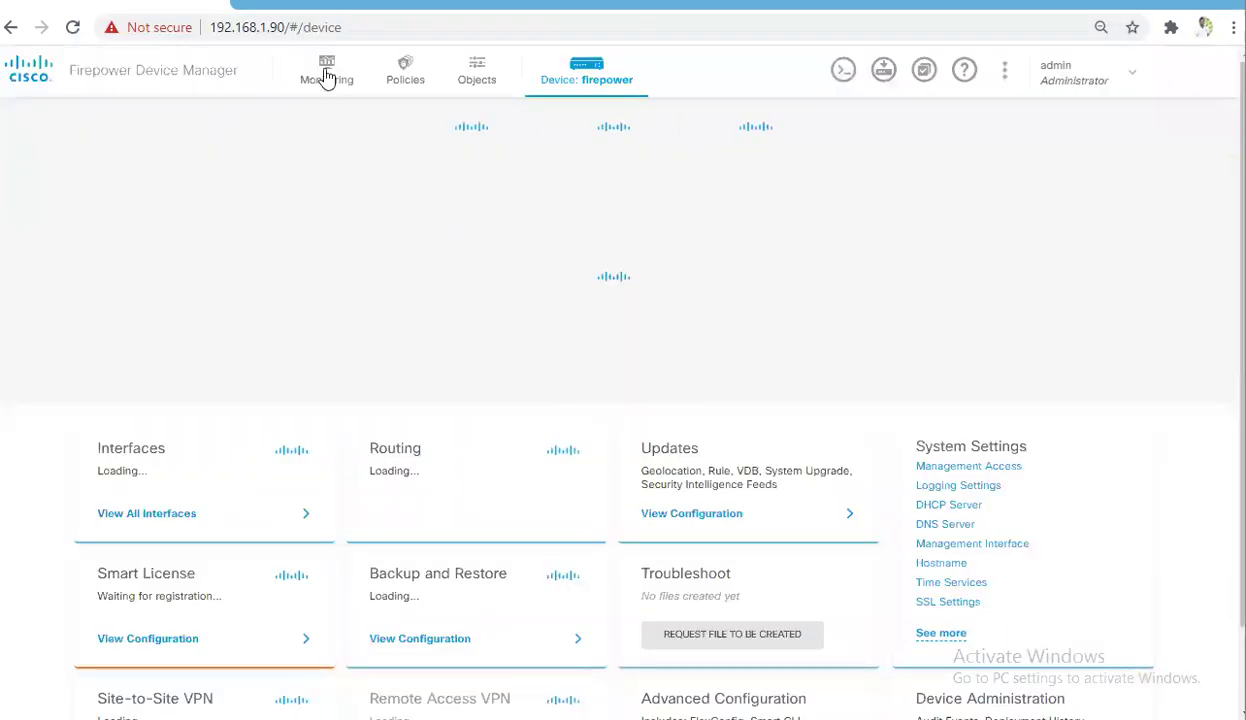
# Go to Monitoring > Events and scroll the list of Allow and Block connection events
pyautogui.click(327, 77)
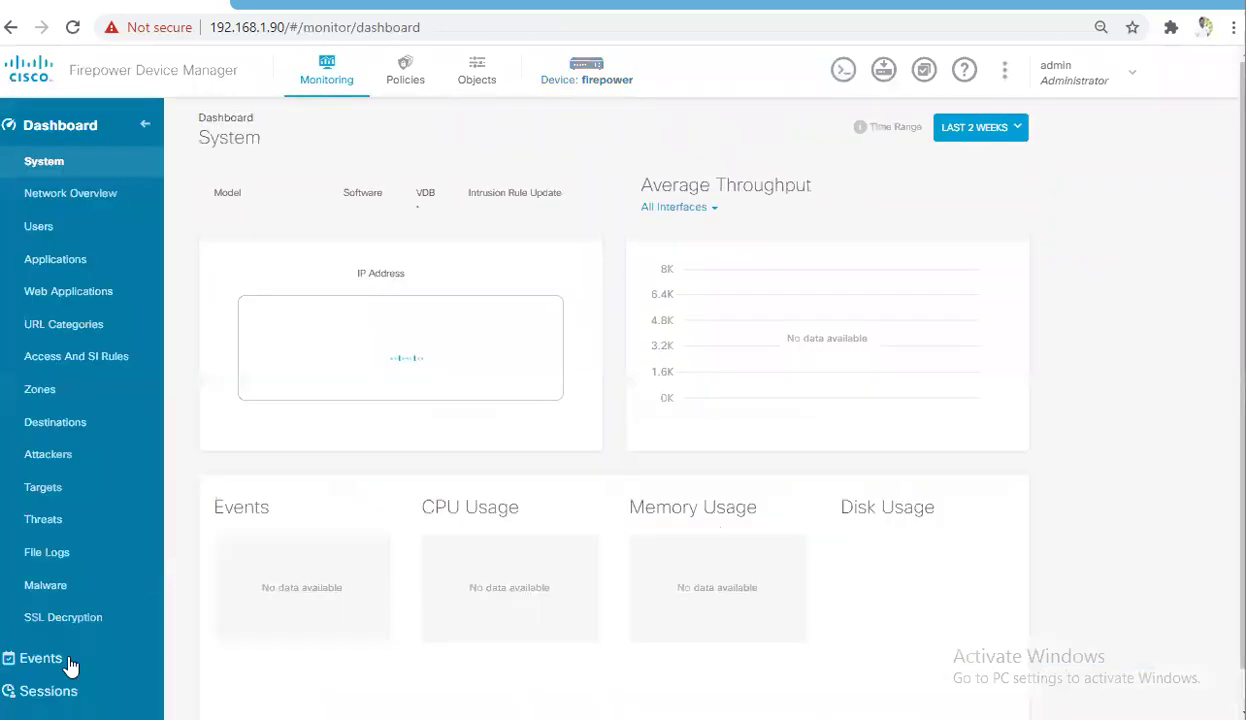
pyautogui.click(68, 660)
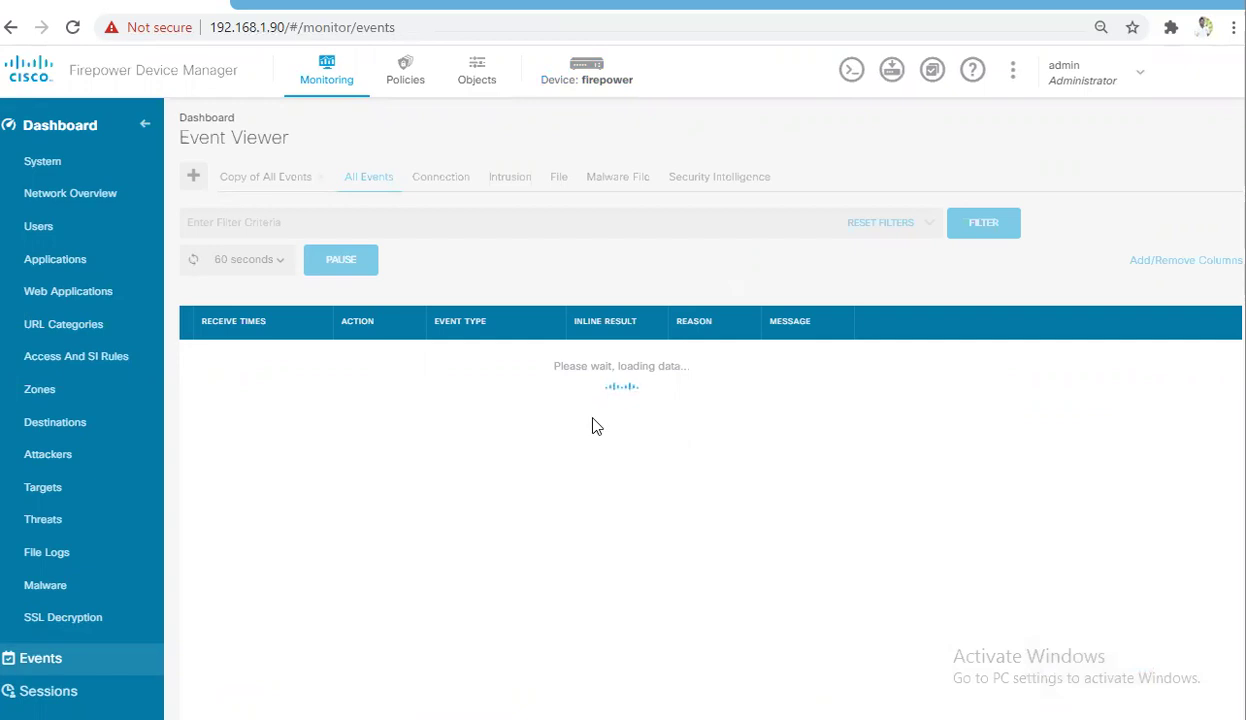
pyautogui.scroll(-10, 525, 418)
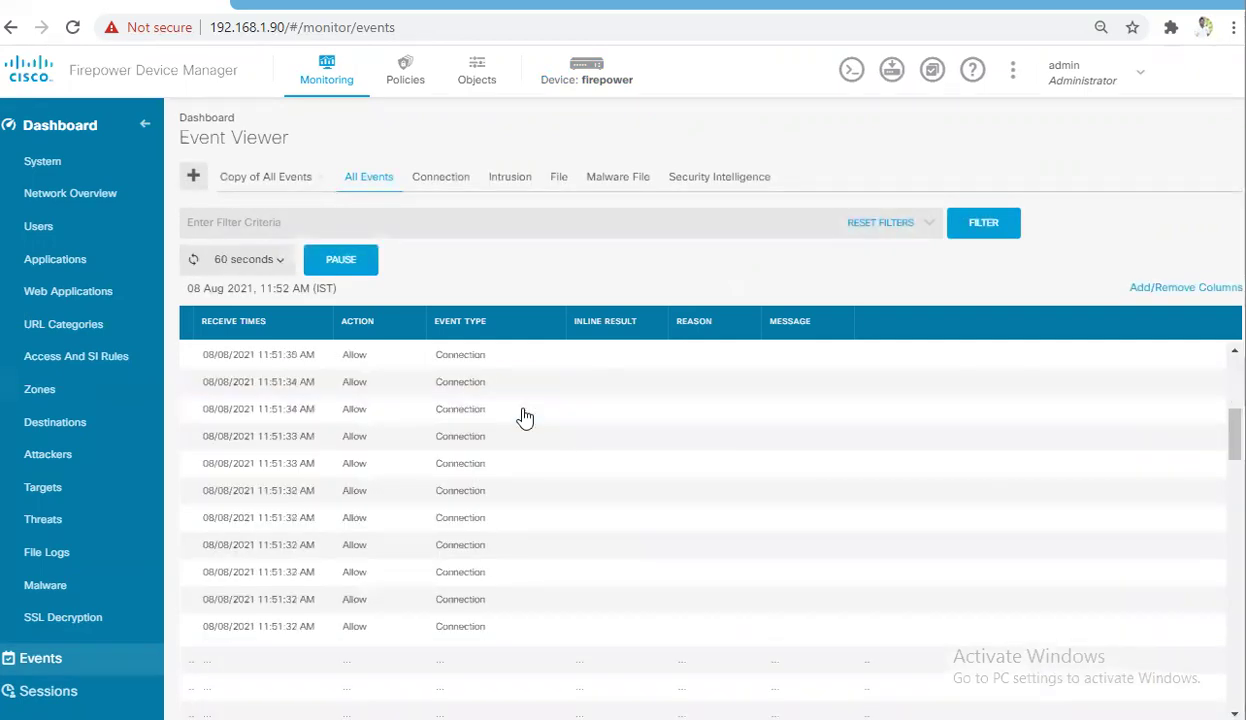
pyautogui.scroll(-5, 525, 418)
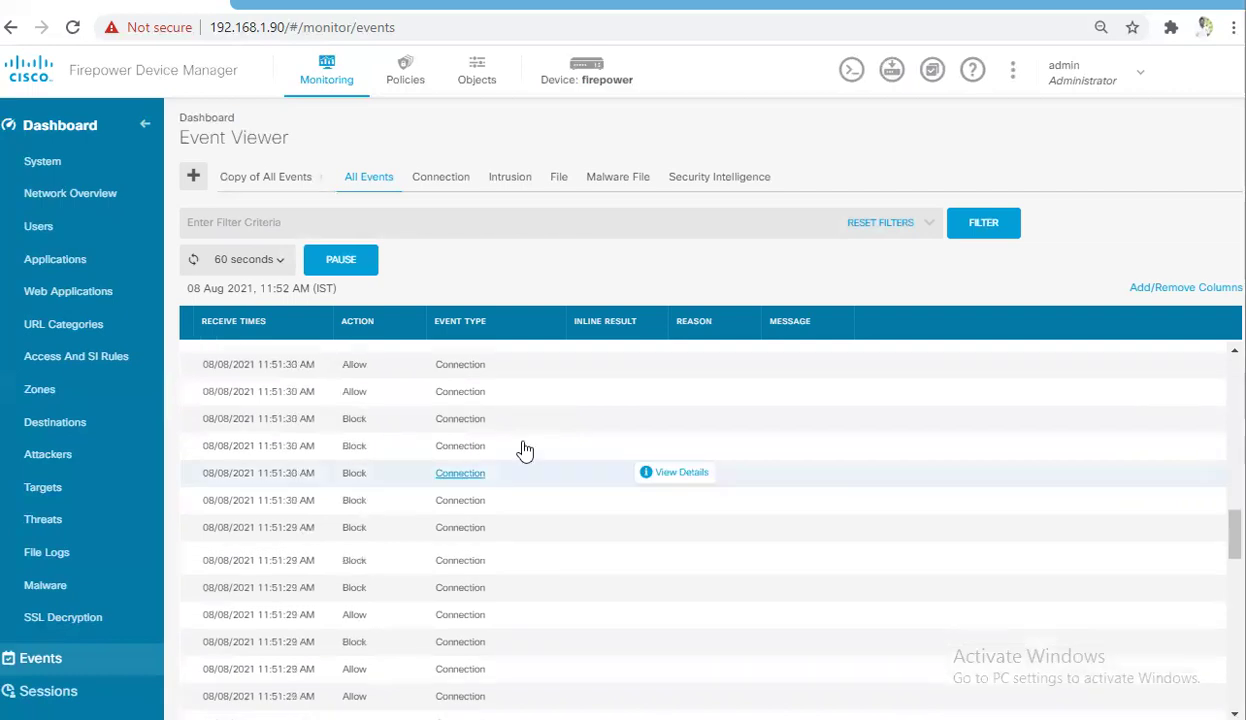
# View a blocked event's details, highlighting the facebook.com URL matched by Block_FB, then close them
pyautogui.click(672, 449)
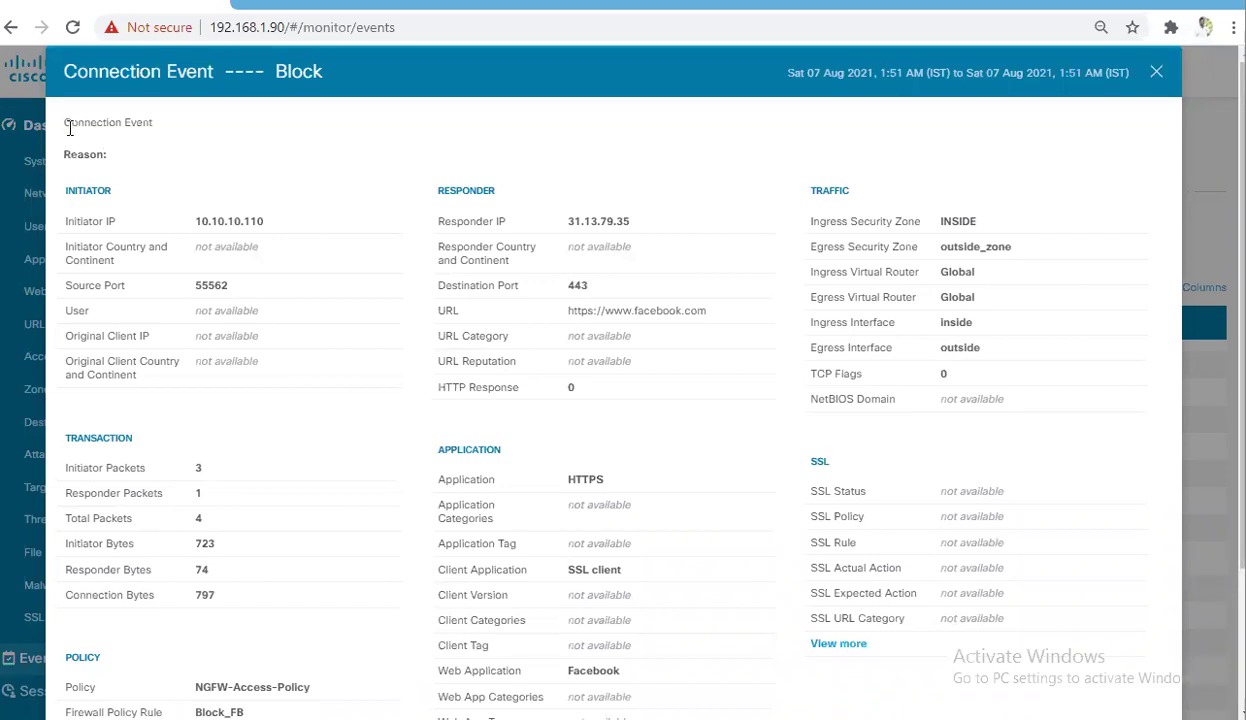
pyautogui.moveTo(136, 121); pyautogui.dragTo(62, 122)
pyautogui.moveTo(63, 76); pyautogui.dragTo(342, 75)
pyautogui.moveTo(446, 311); pyautogui.dragTo(437, 311)
pyautogui.moveTo(704, 314); pyautogui.dragTo(748, 323)
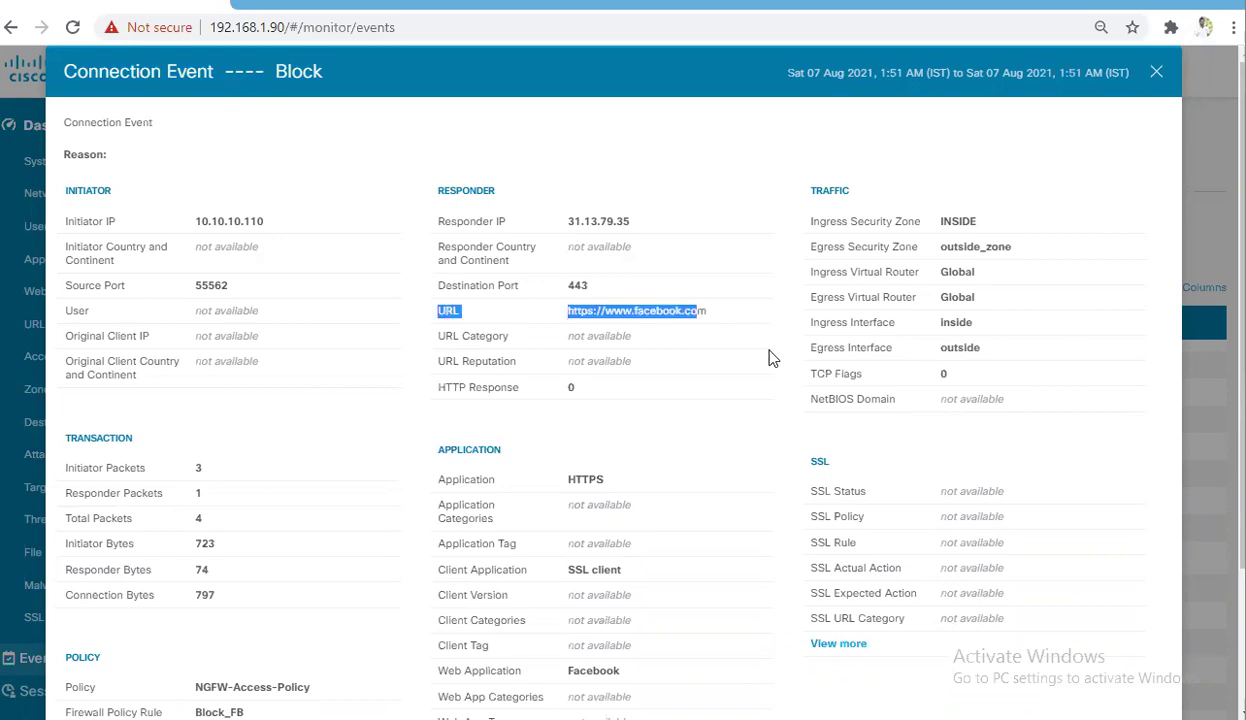
pyautogui.scroll(-2, 770, 358)
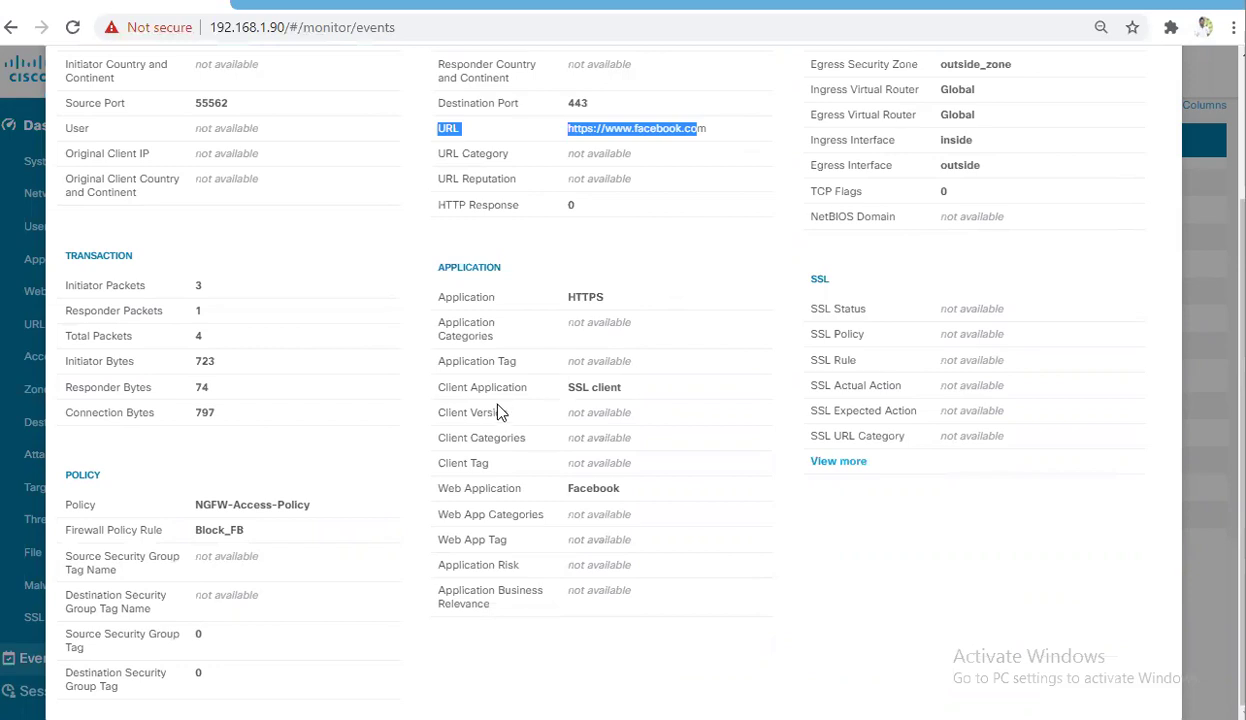
pyautogui.scroll(3, 1001, 106)
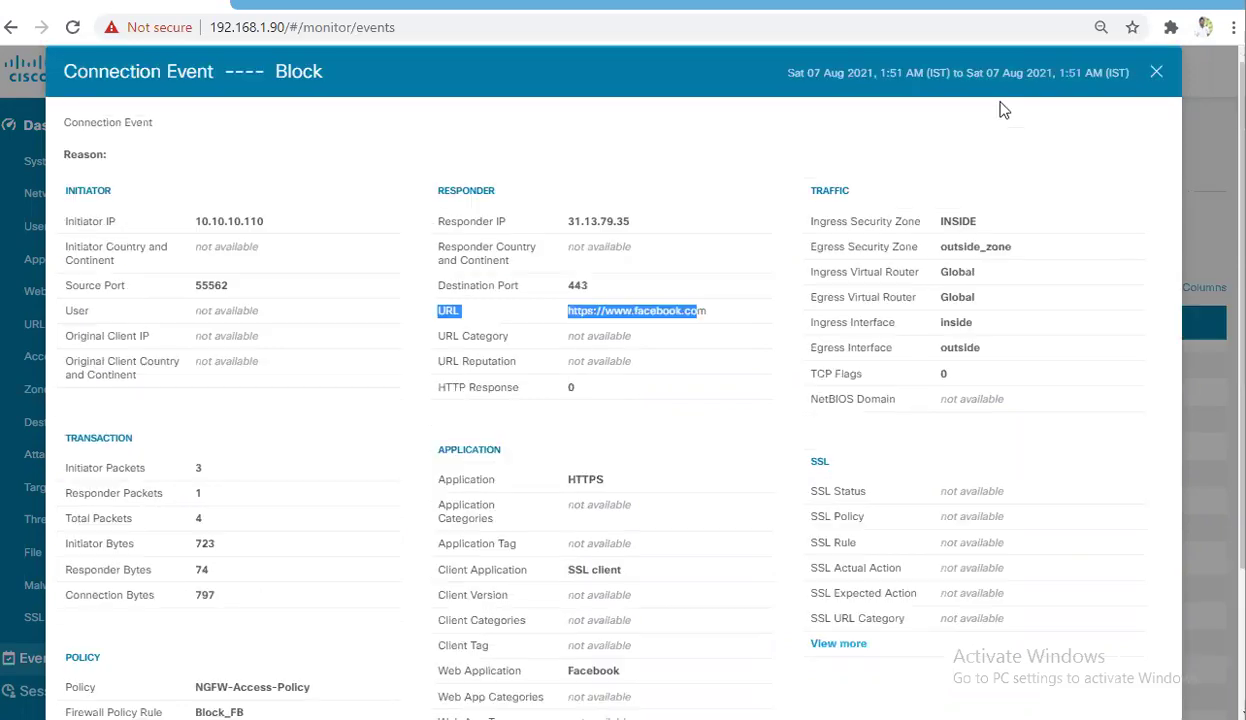
pyautogui.click(1156, 73)
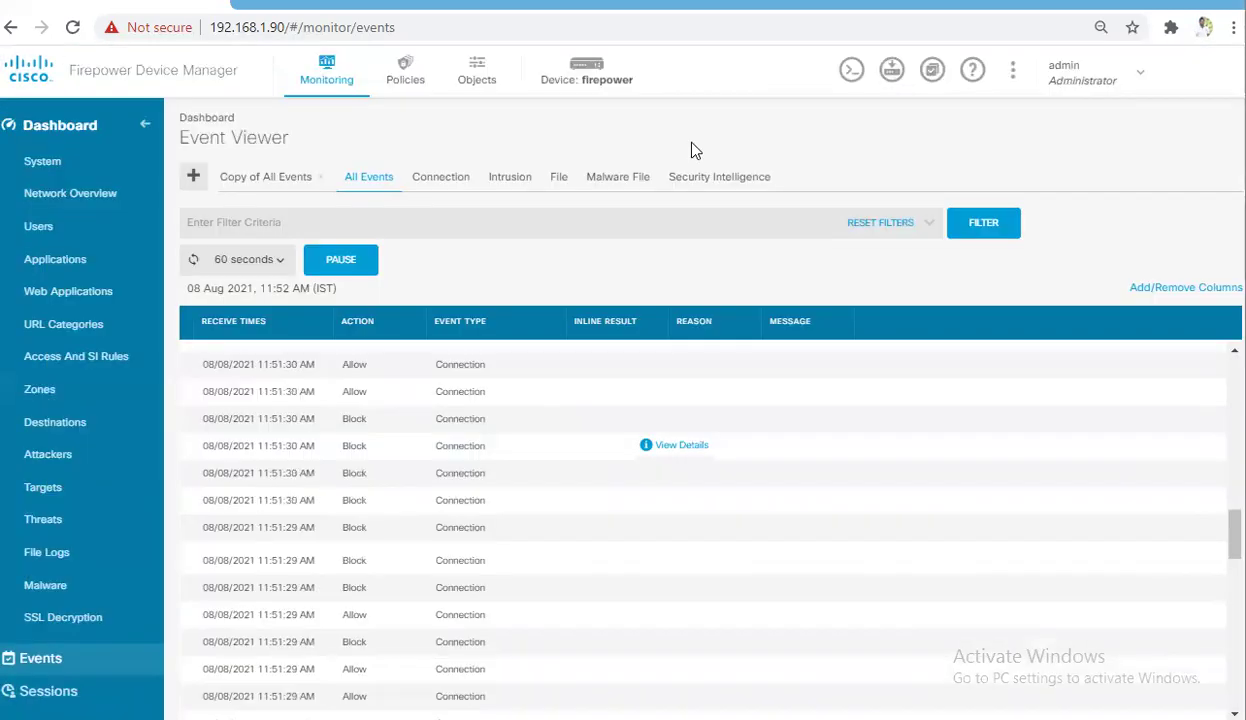